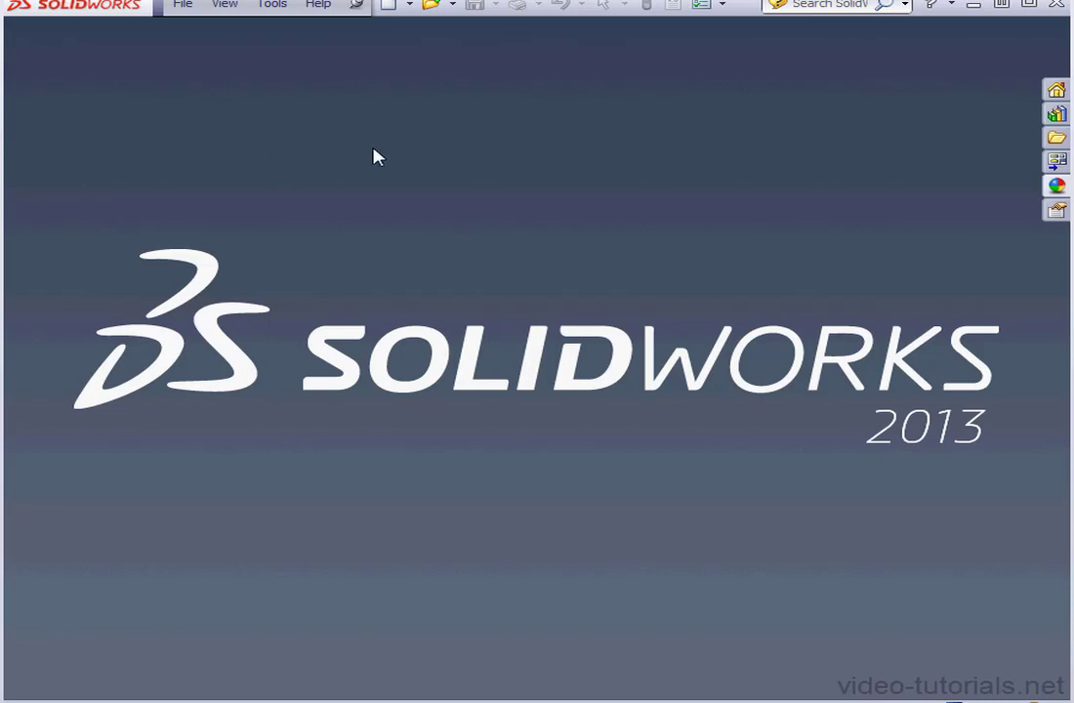
Step: Open Assem1.SLDASM from Exercise-SW\30, showing part A with Part2 and Part3
left_click(431, 5)
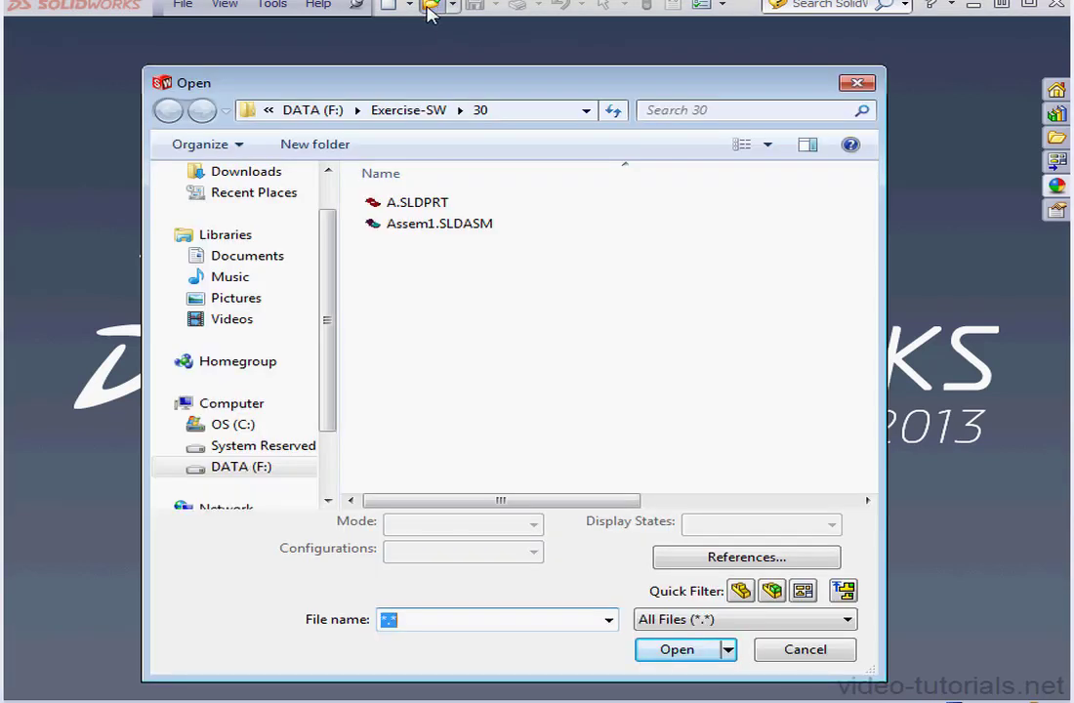
left_click(411, 225)
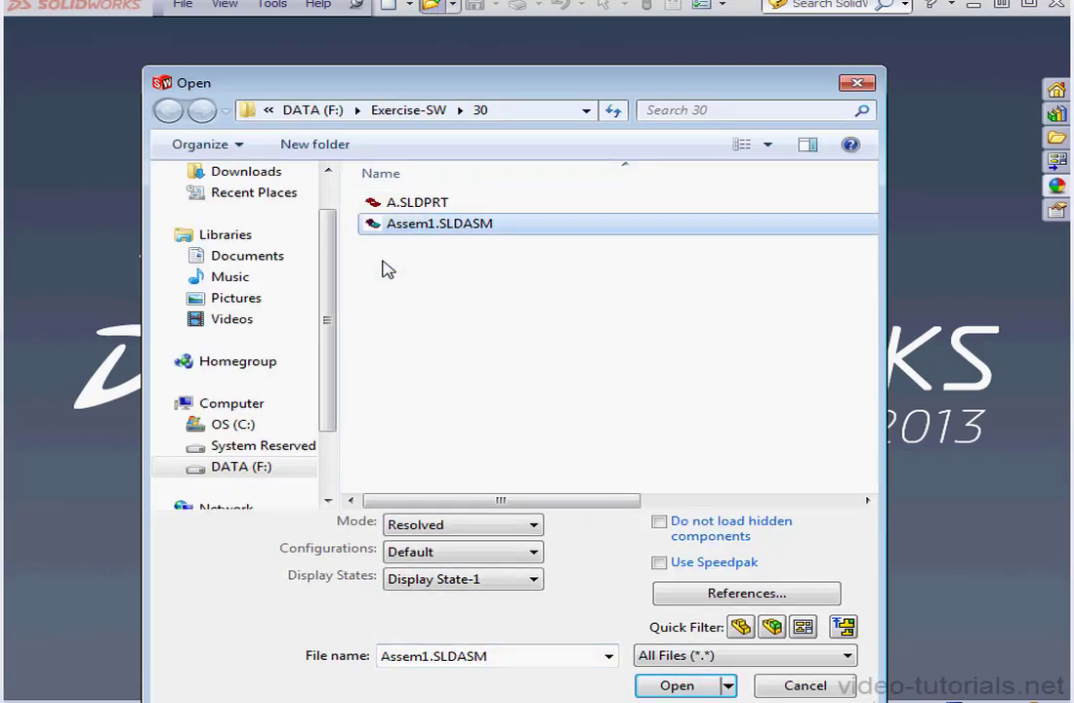
left_click(677, 687)
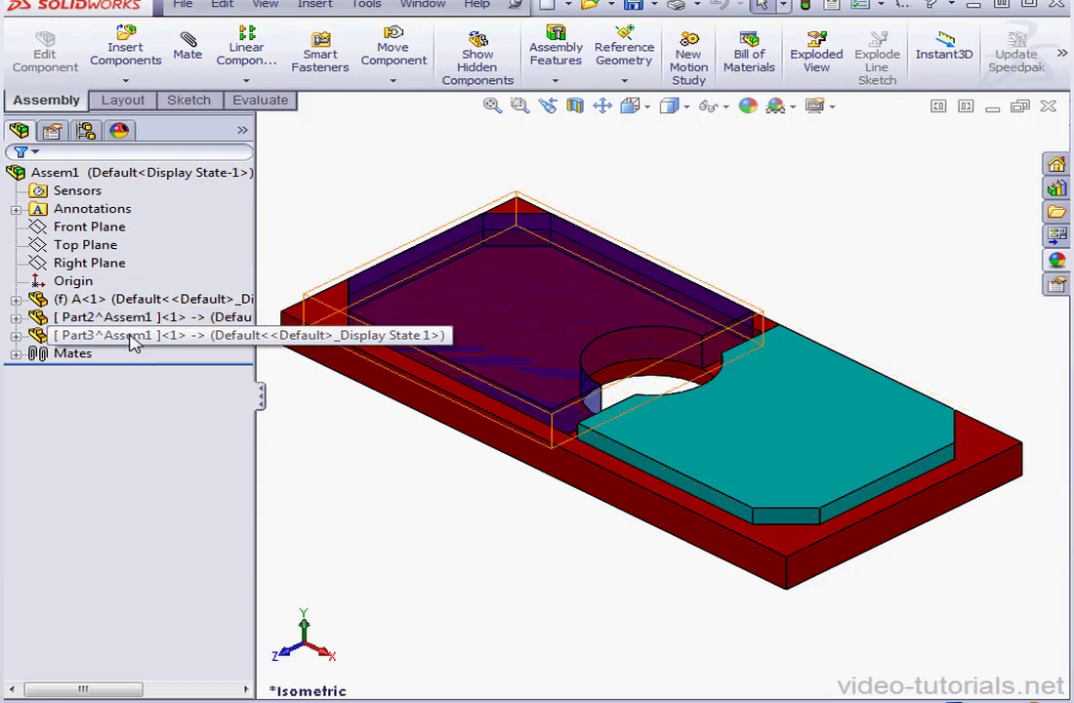
right_click(147, 322)
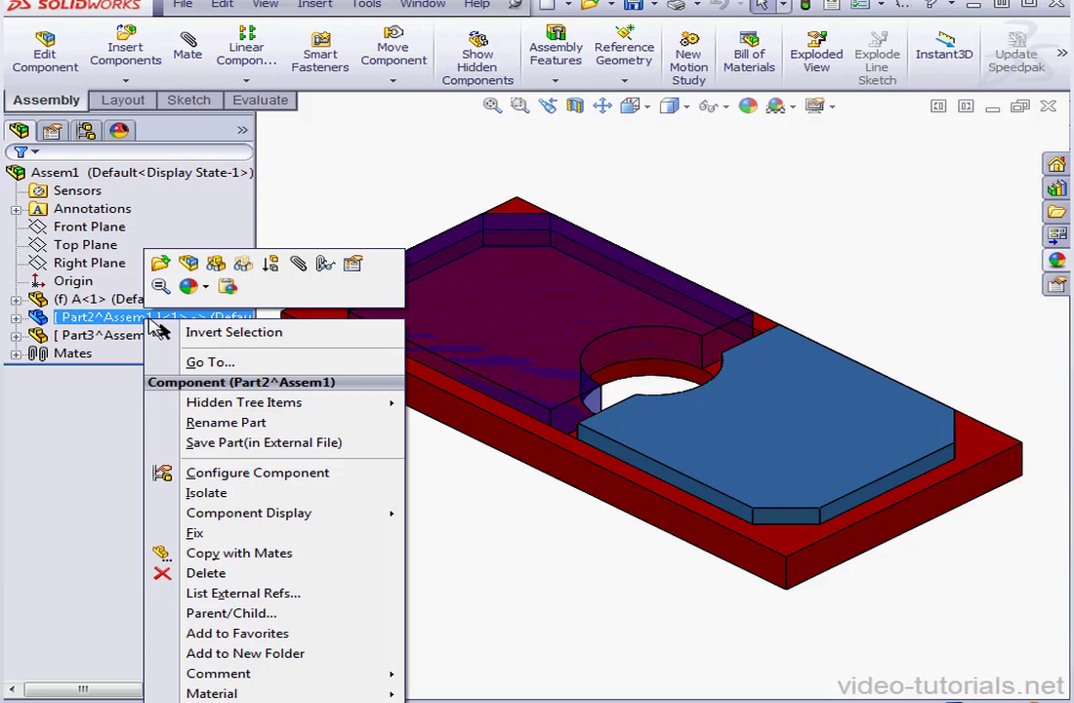
left_click(245, 594)
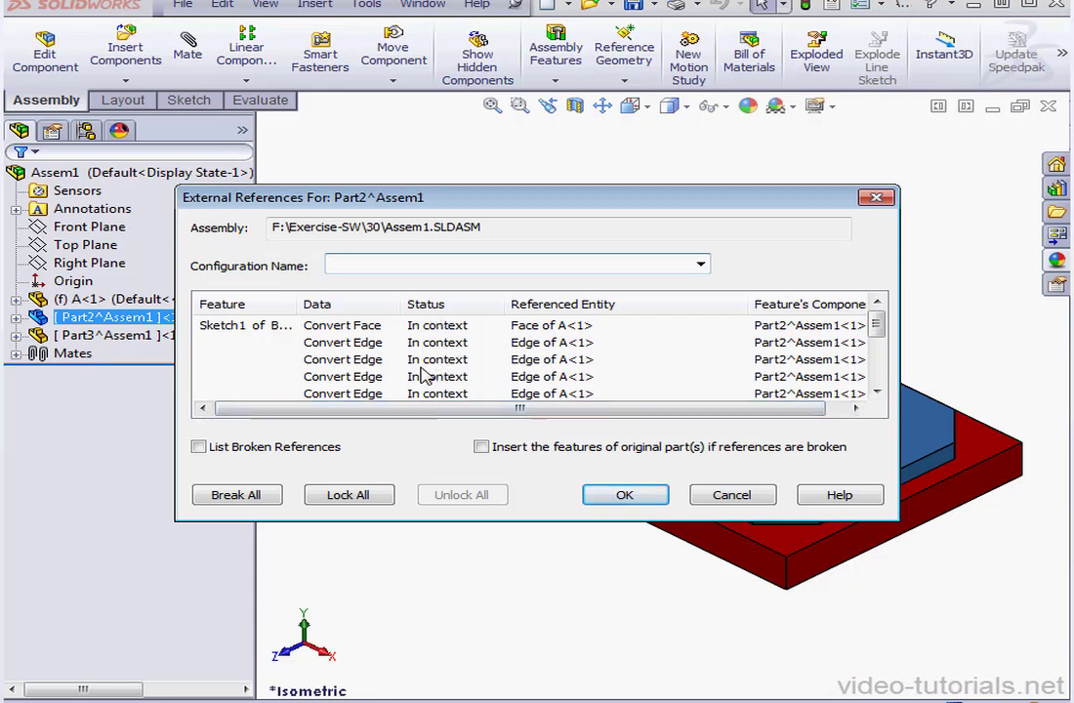
left_click(732, 495)
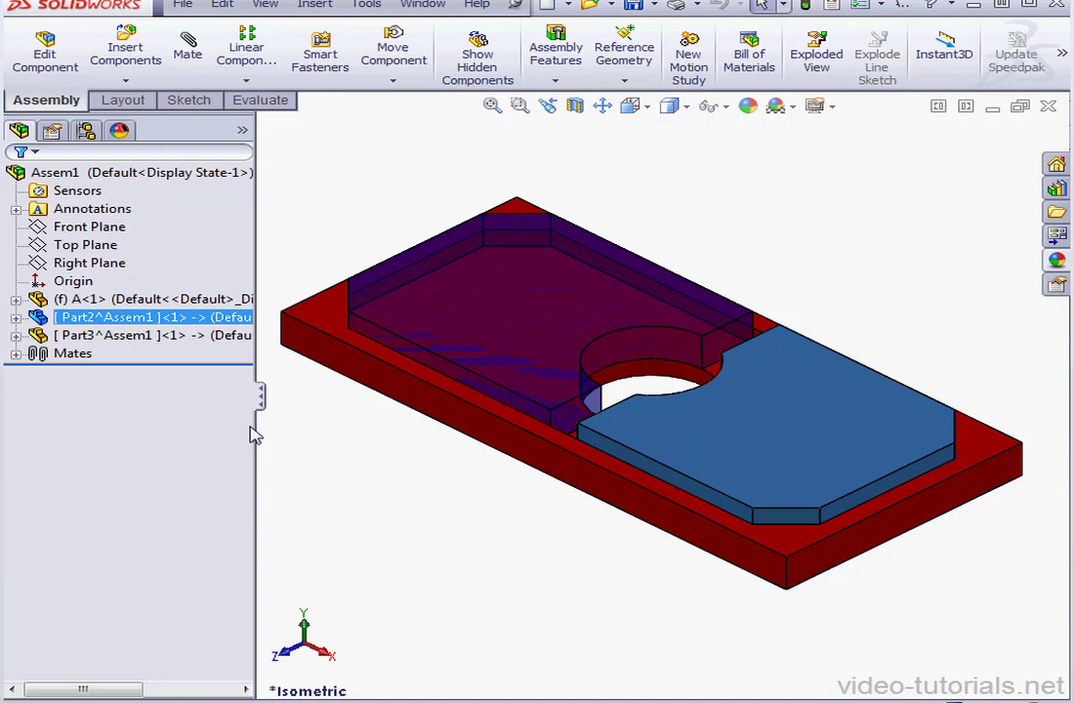
Step: Enter and exit in-context editing of Part2, then close Assem1 choosing Don't Save
right_click(170, 320)
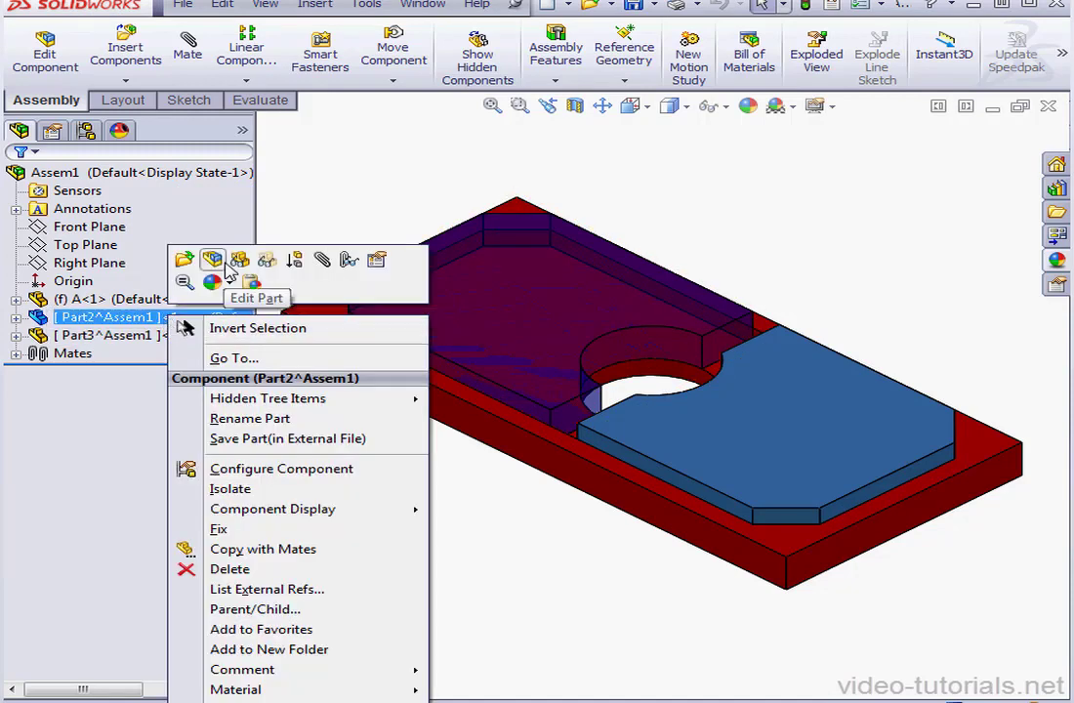
left_click(213, 259)
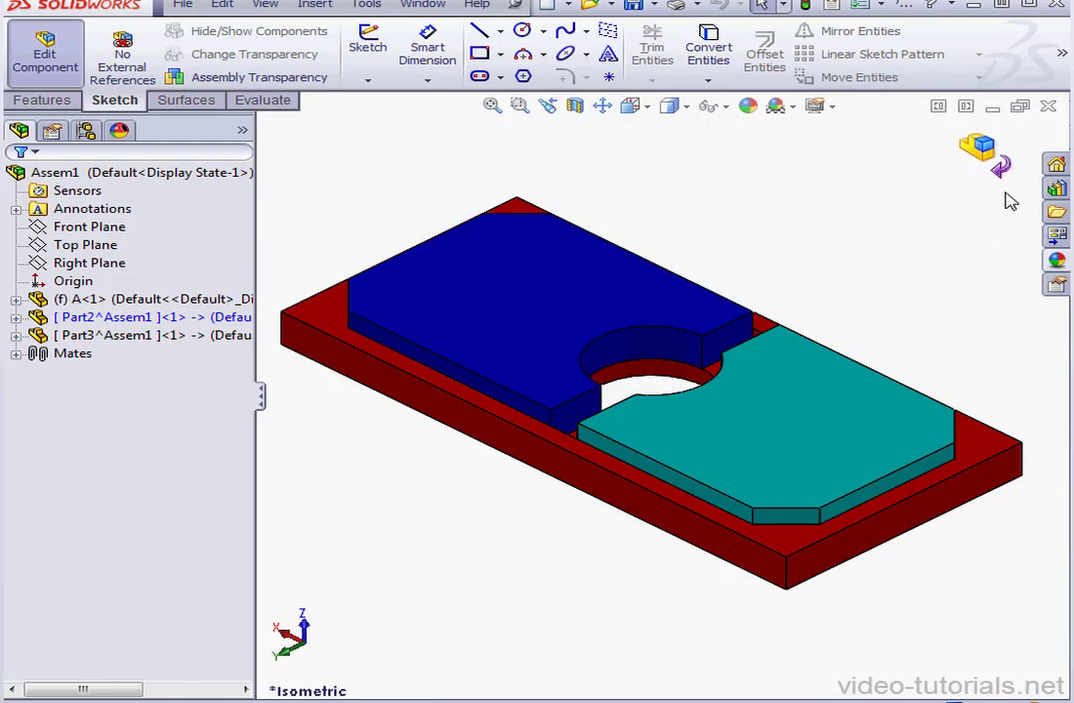
left_click(998, 162)
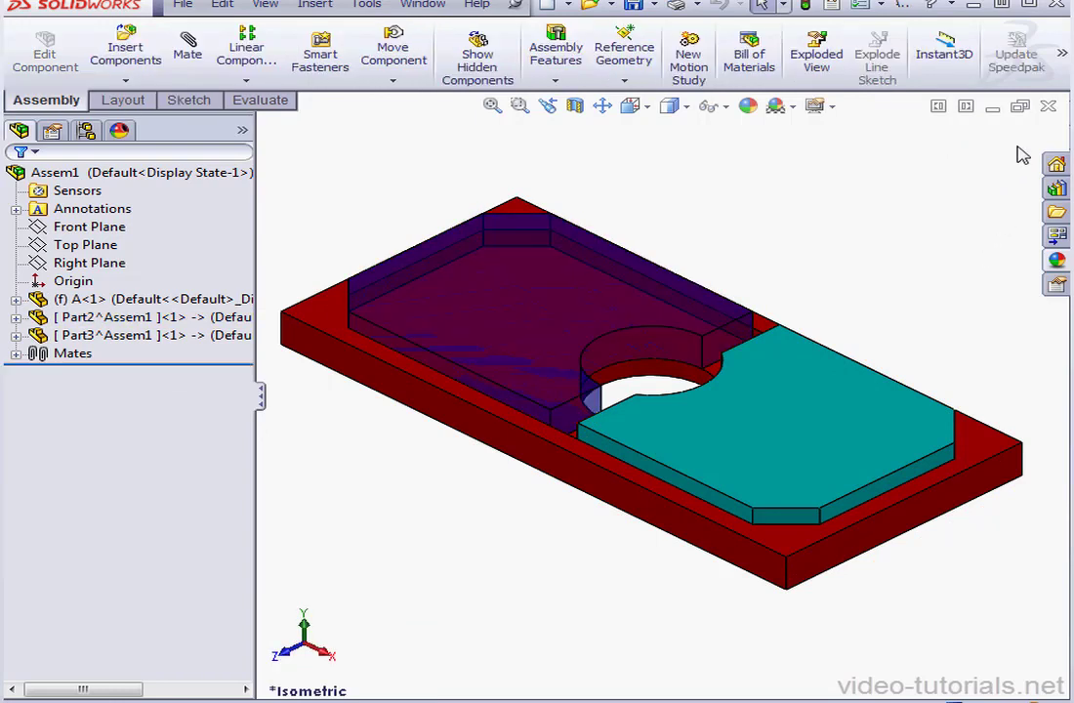
left_click(1049, 106)
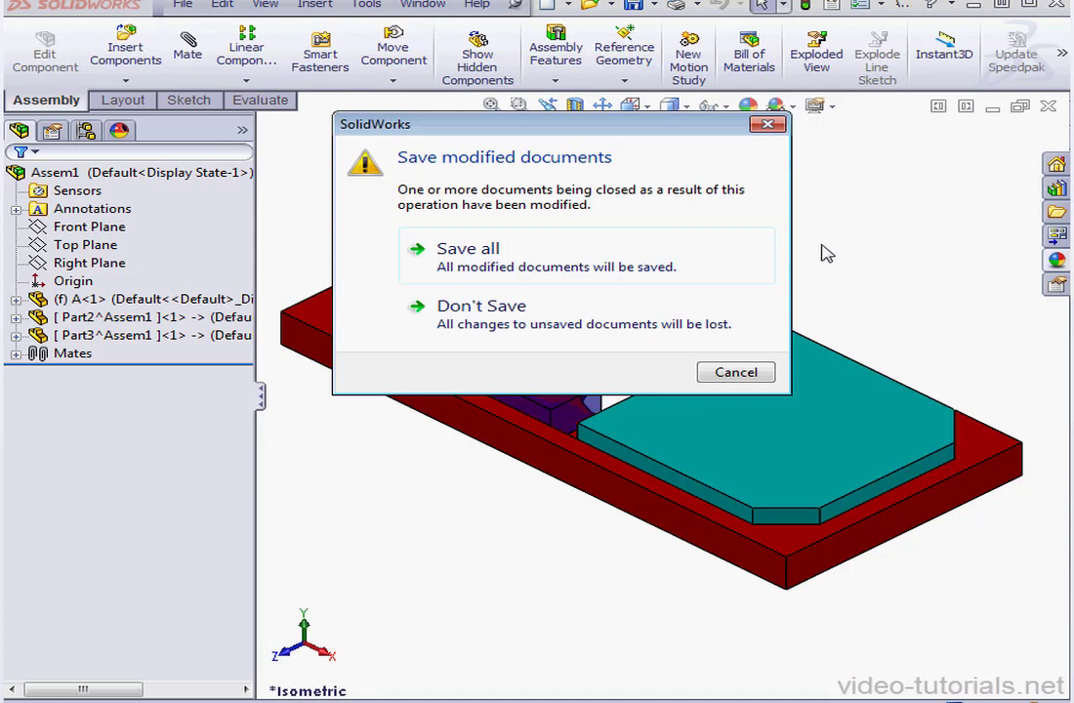
left_click(508, 306)
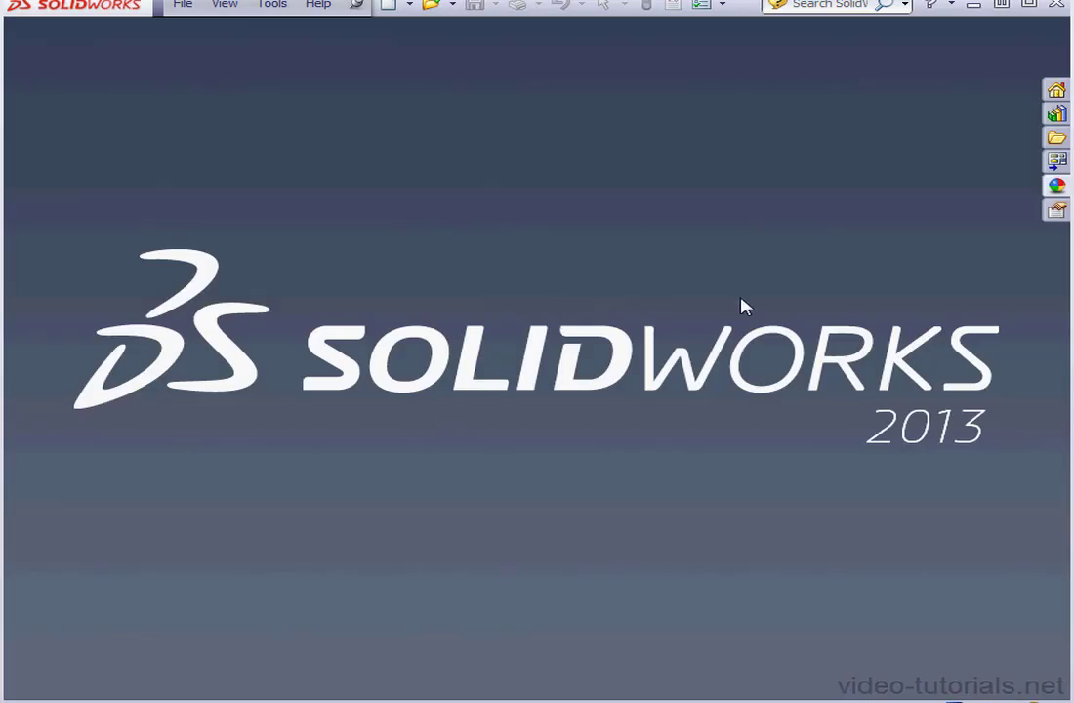
Step: Copy Assem1.SLDASM in Explorer, rename the copy Assem2.SLDASM, and drag it into SolidWorks
key("alt+Tab")
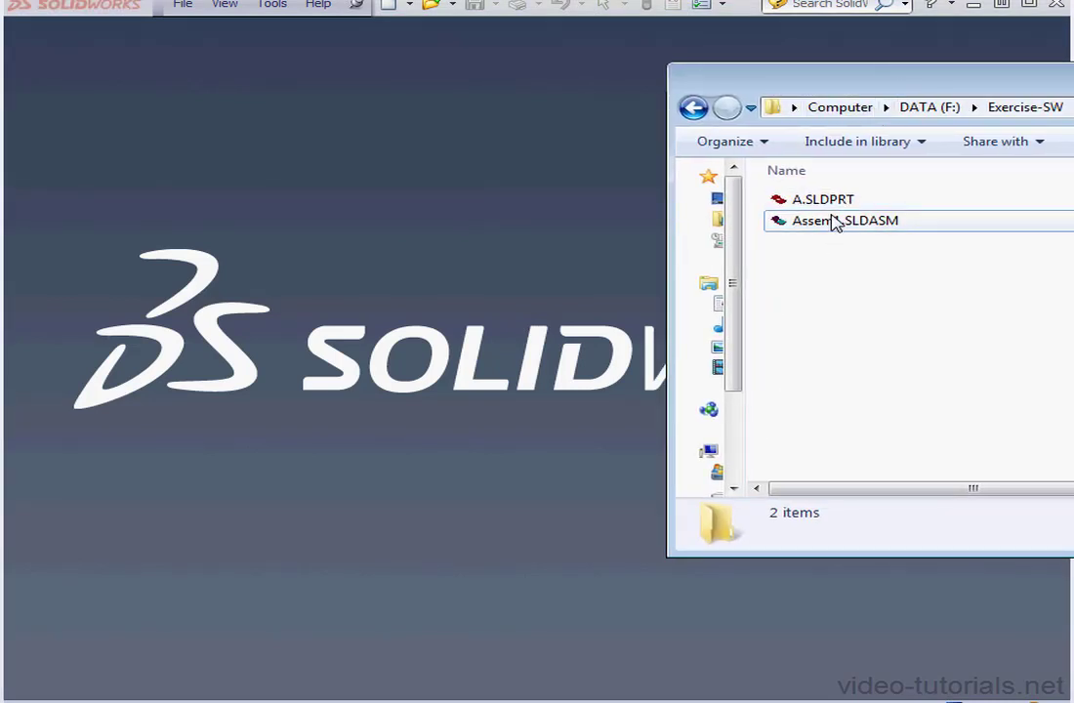
right_click_drag(835, 223, 823, 259)
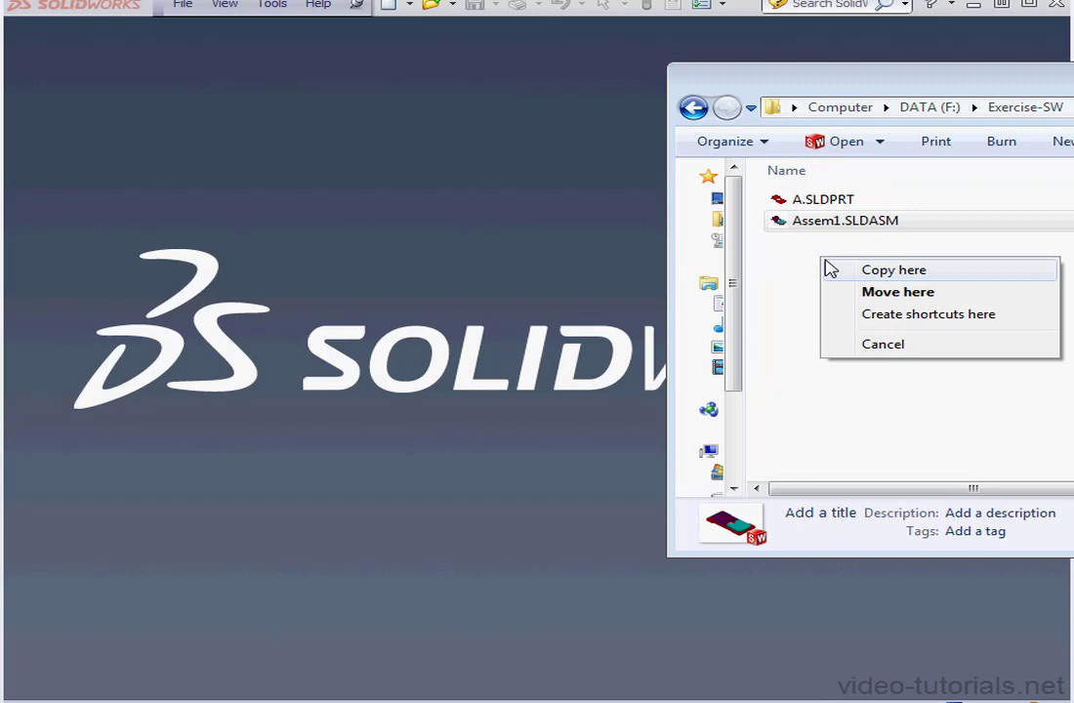
left_click(866, 273)
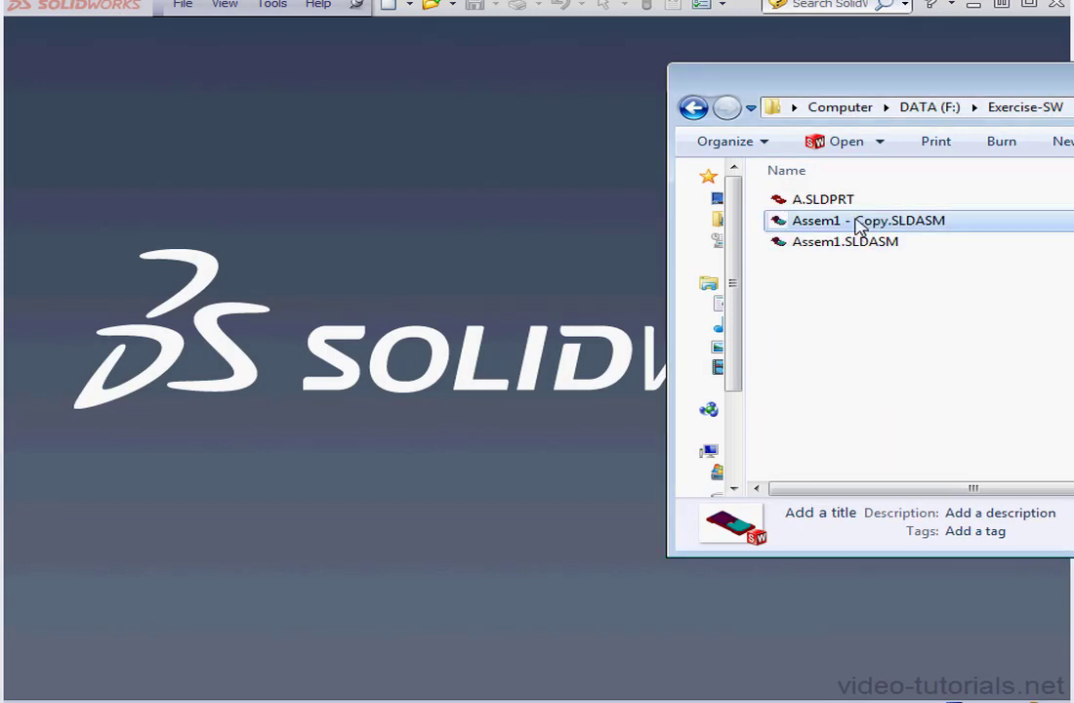
left_click(857, 222)
left_click(856, 220)
left_click_drag(890, 220, 837, 220)
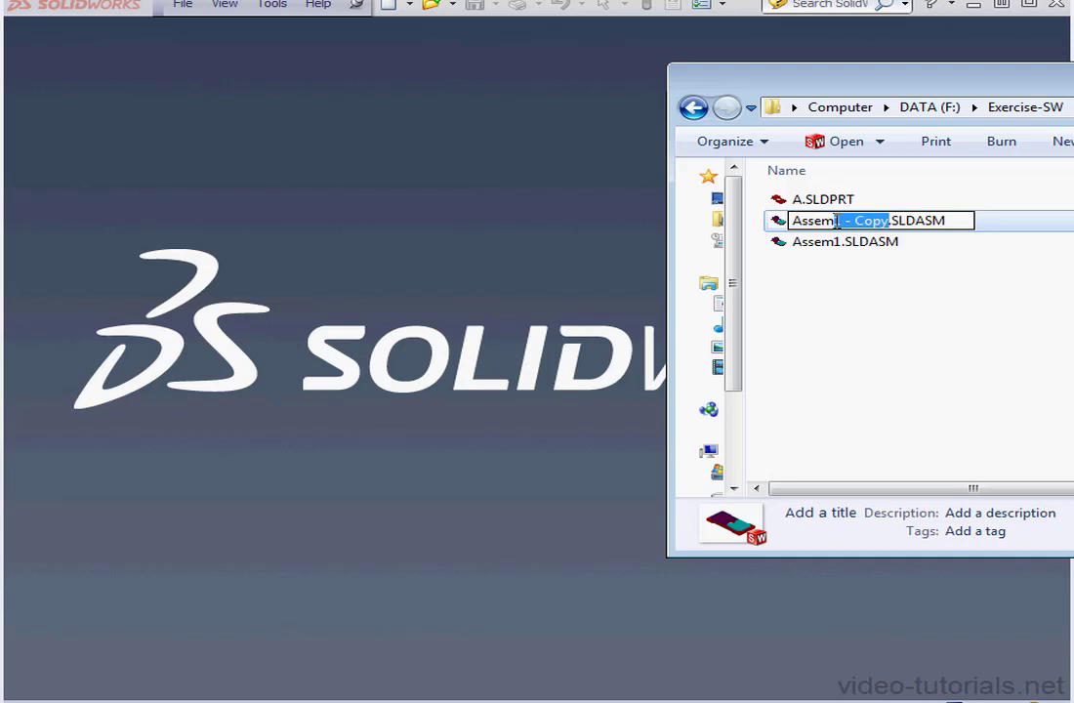
key("BackSpace")
type("2")
key("Return")
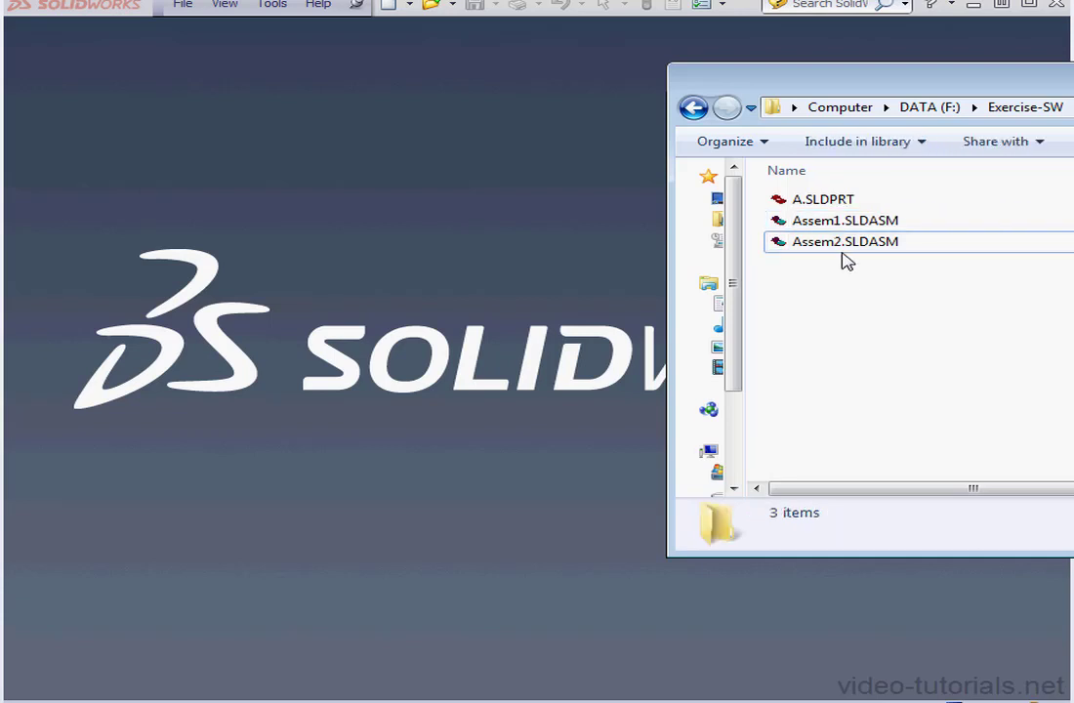
left_click_drag(846, 259, 599, 256)
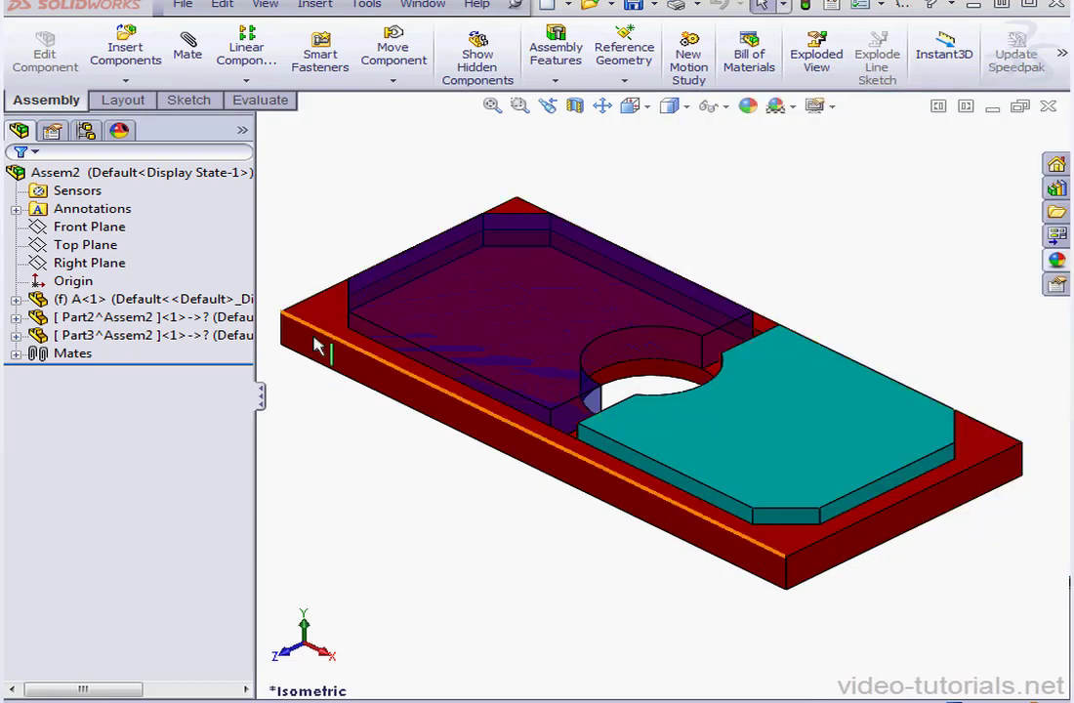
left_click(161, 318)
left_click(158, 337)
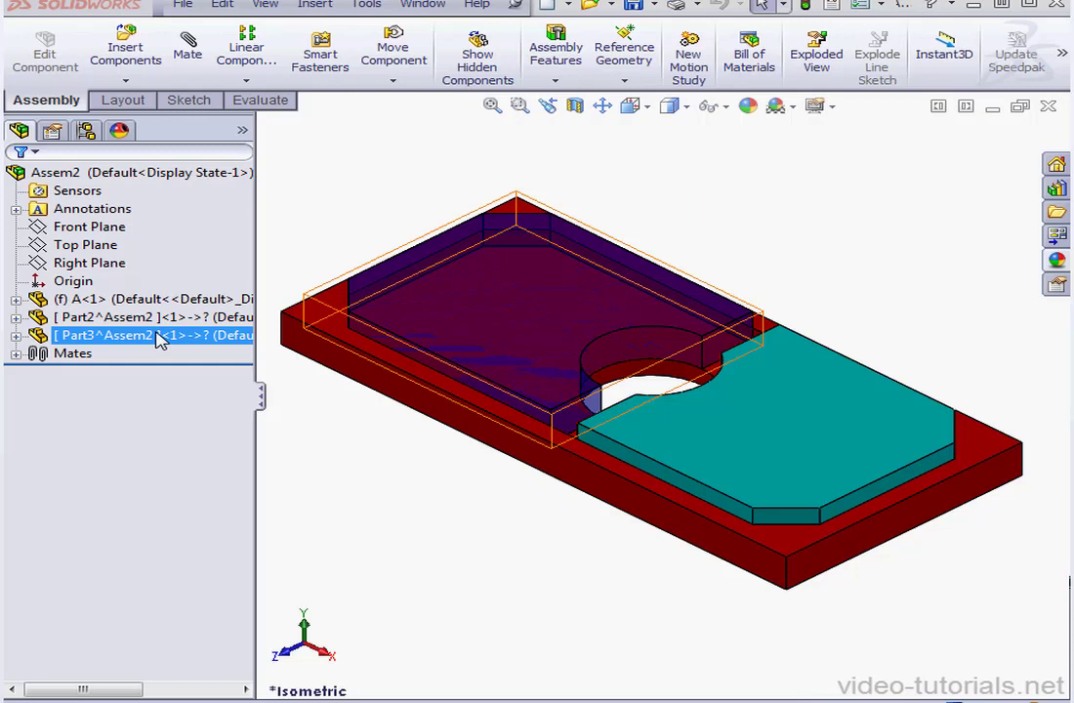
left_click(156, 317)
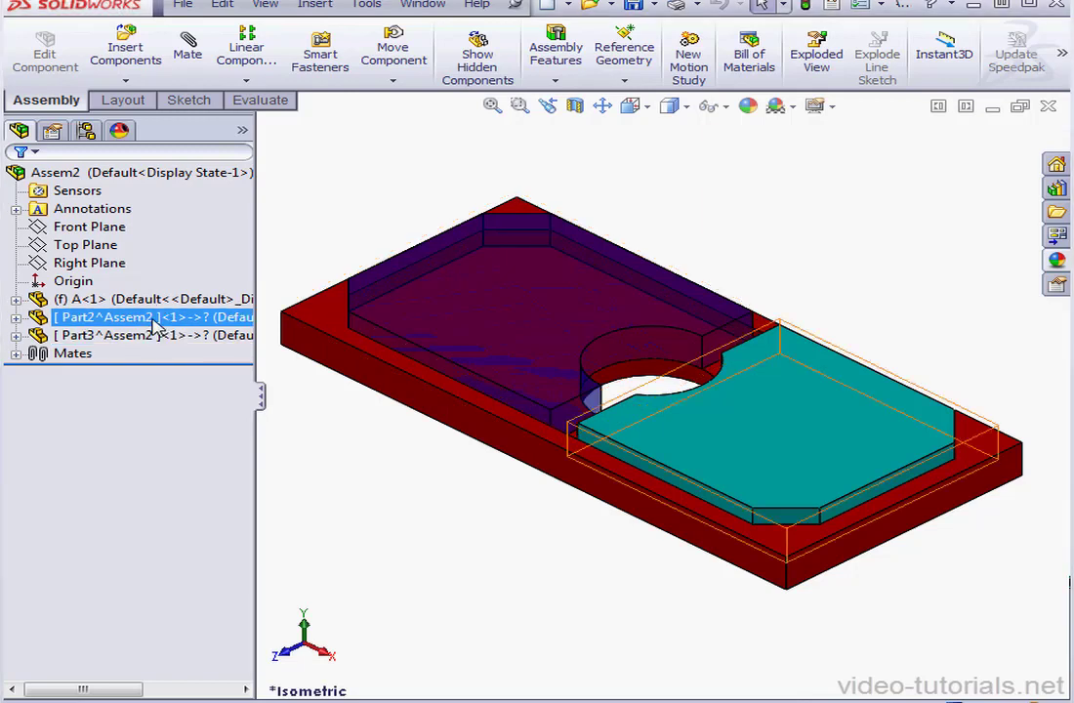
right_click(156, 317)
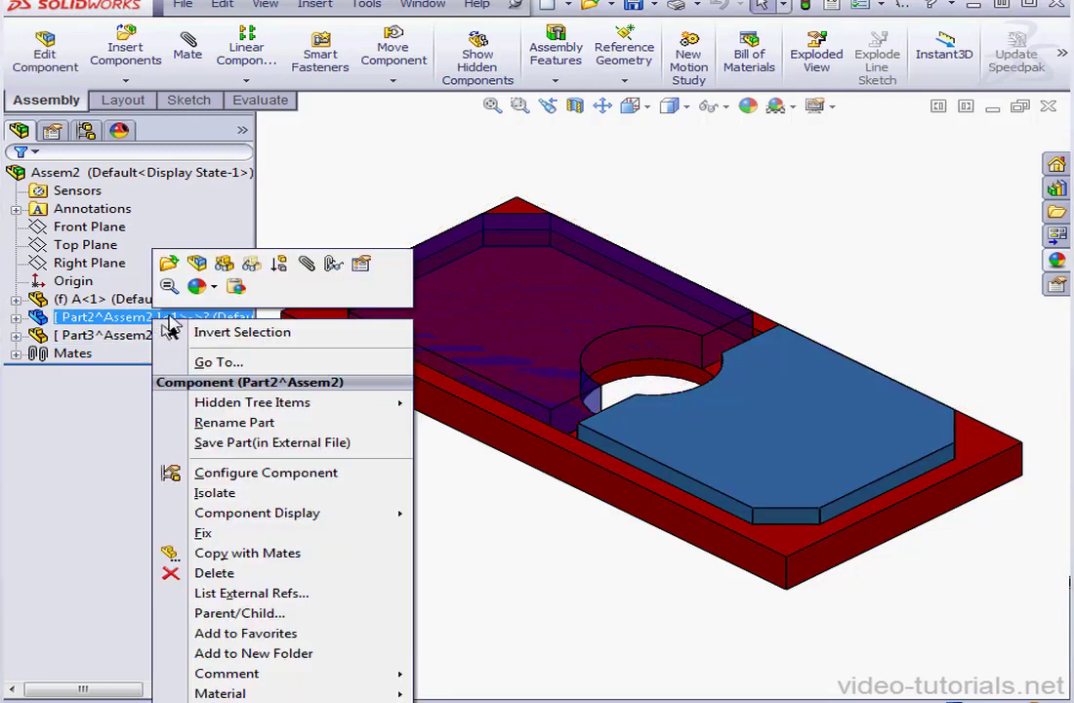
left_click(293, 594)
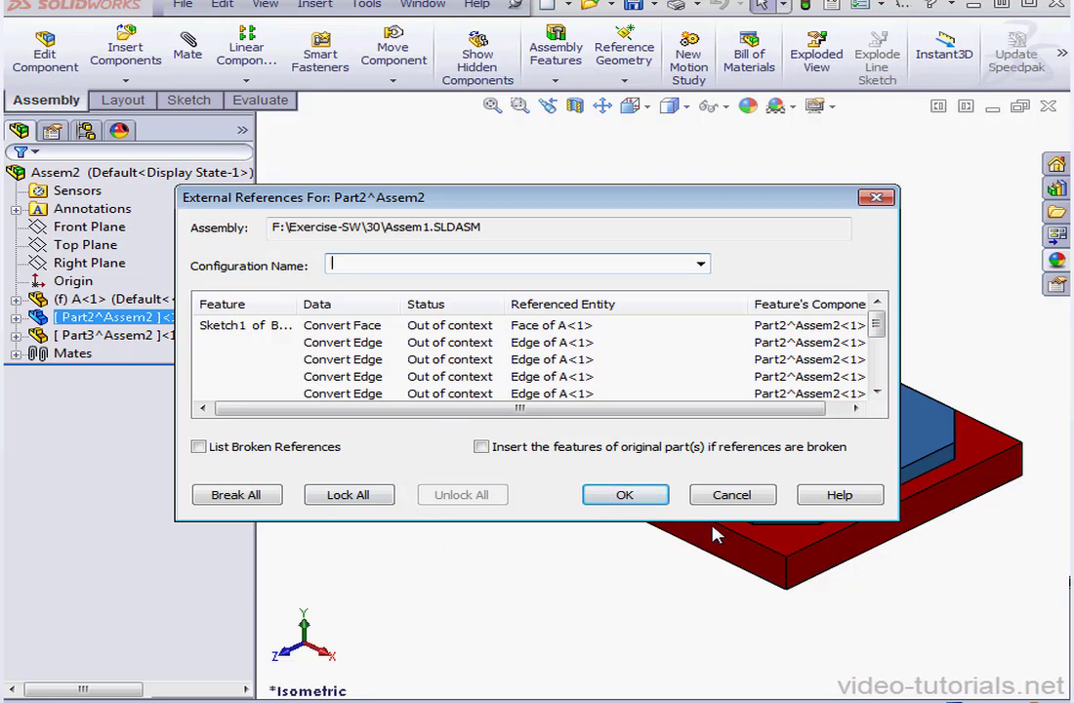
left_click(728, 495)
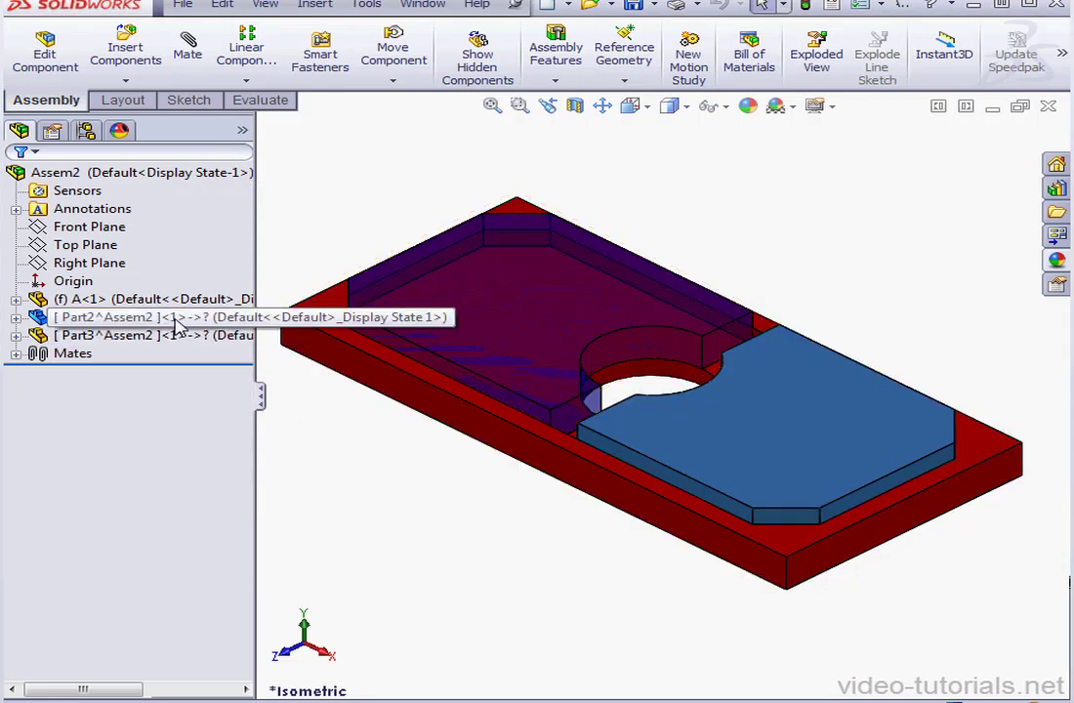
right_click(184, 322)
Step: Edit Part2 in context, then list its external references, showing Out of context links to A<1>
left_click(219, 264)
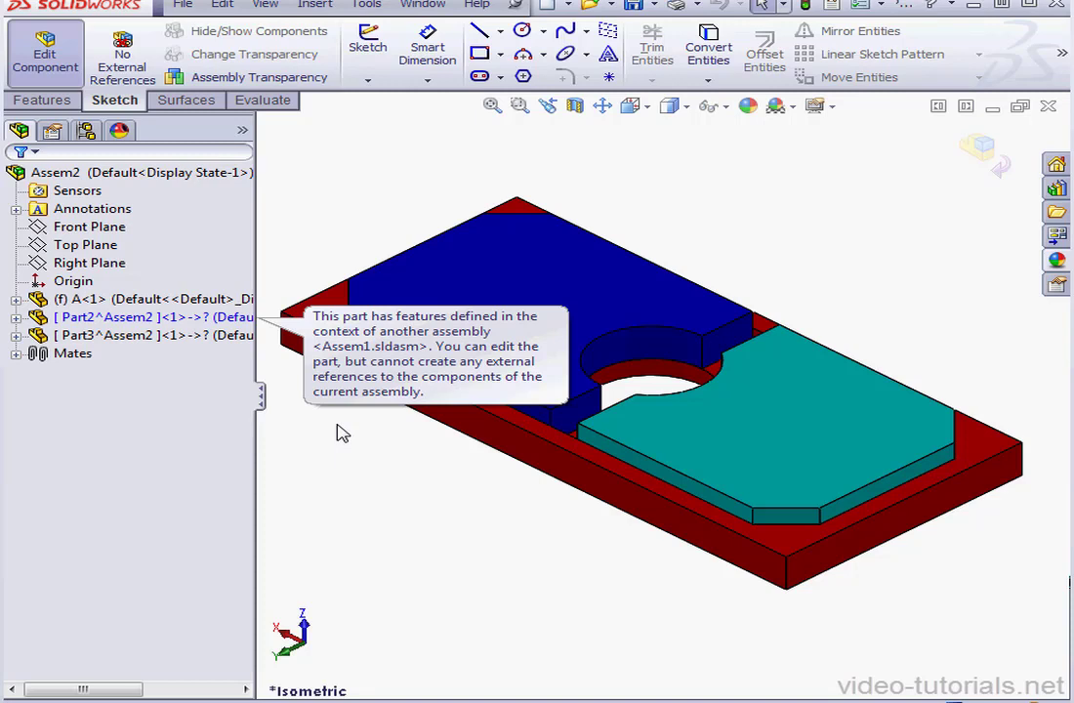
left_click(991, 161)
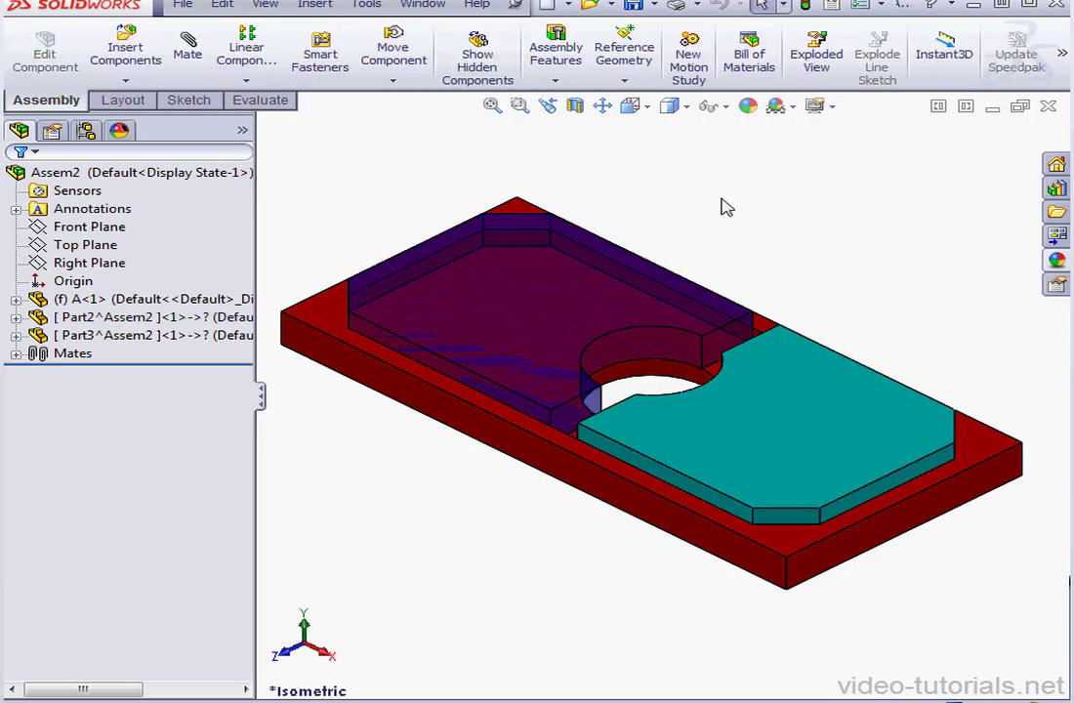
right_click(127, 325)
left_click(271, 596)
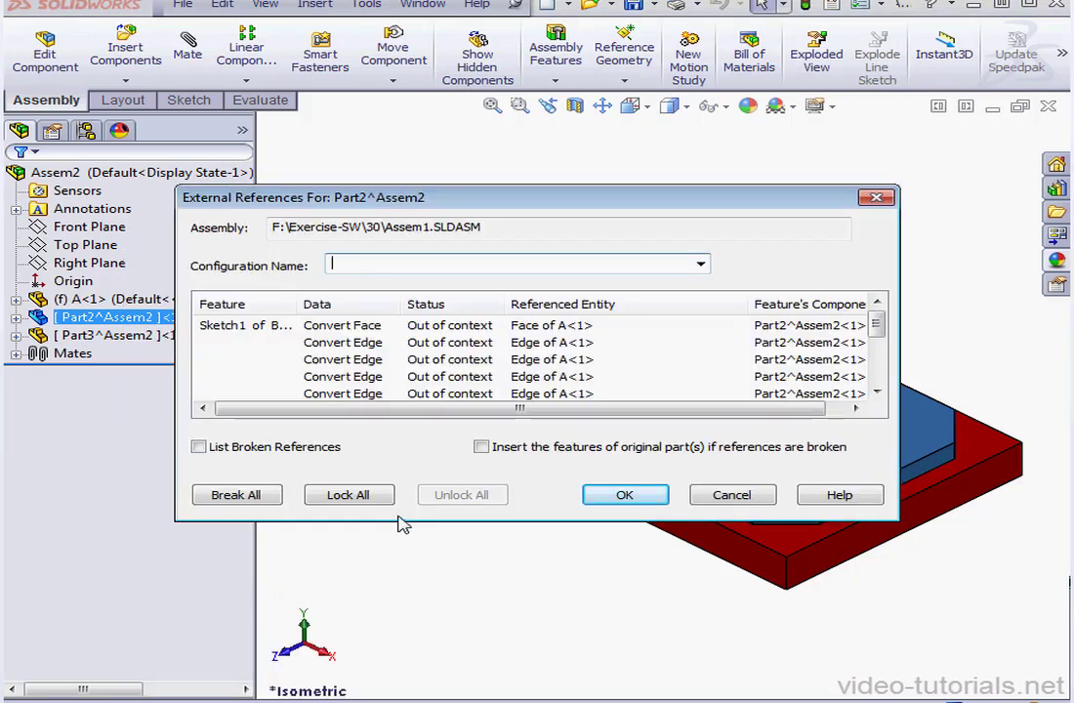
Step: Cancel breaking all Part2 references and close the External References list unchanged
left_click(256, 496)
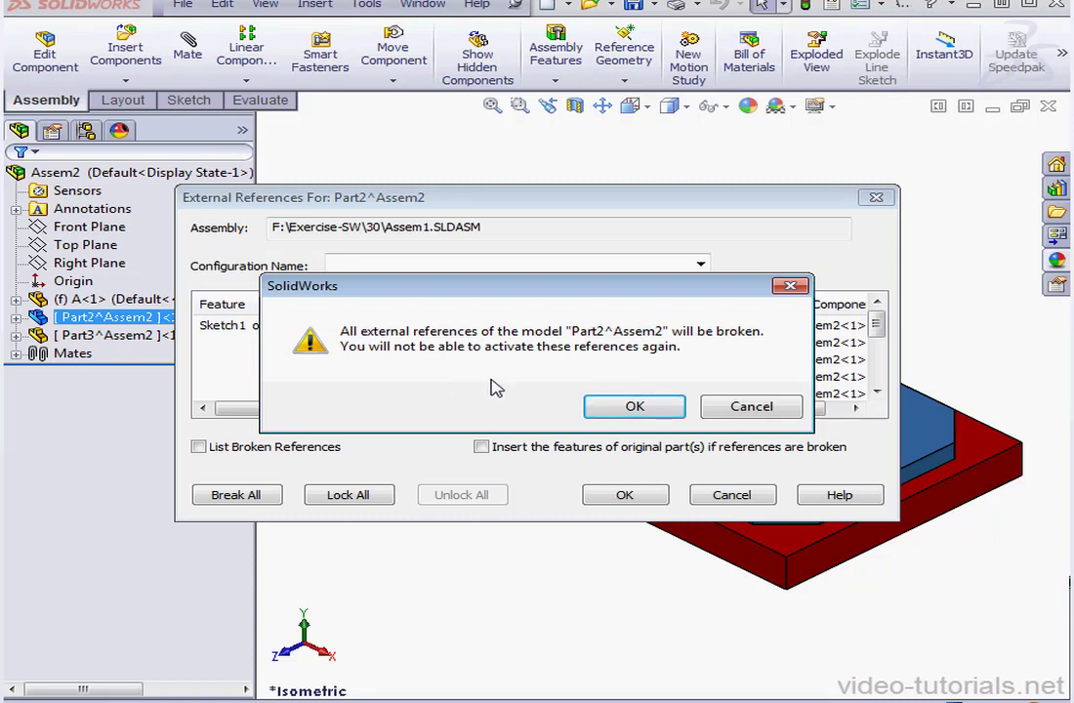
left_click(778, 412)
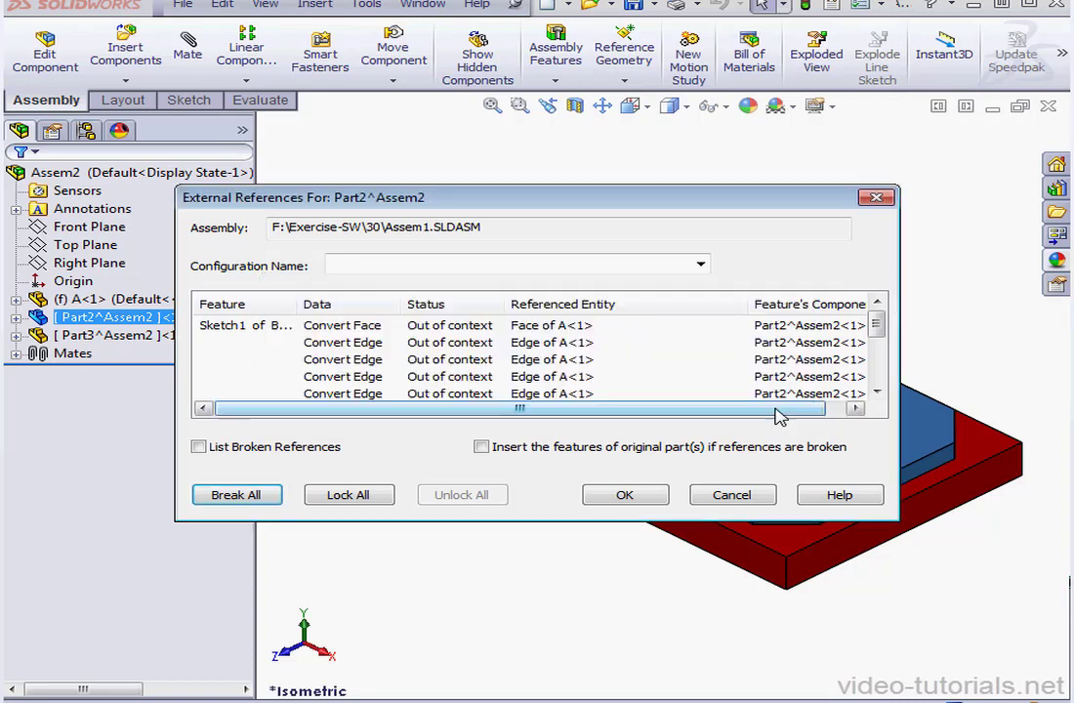
left_click(734, 496)
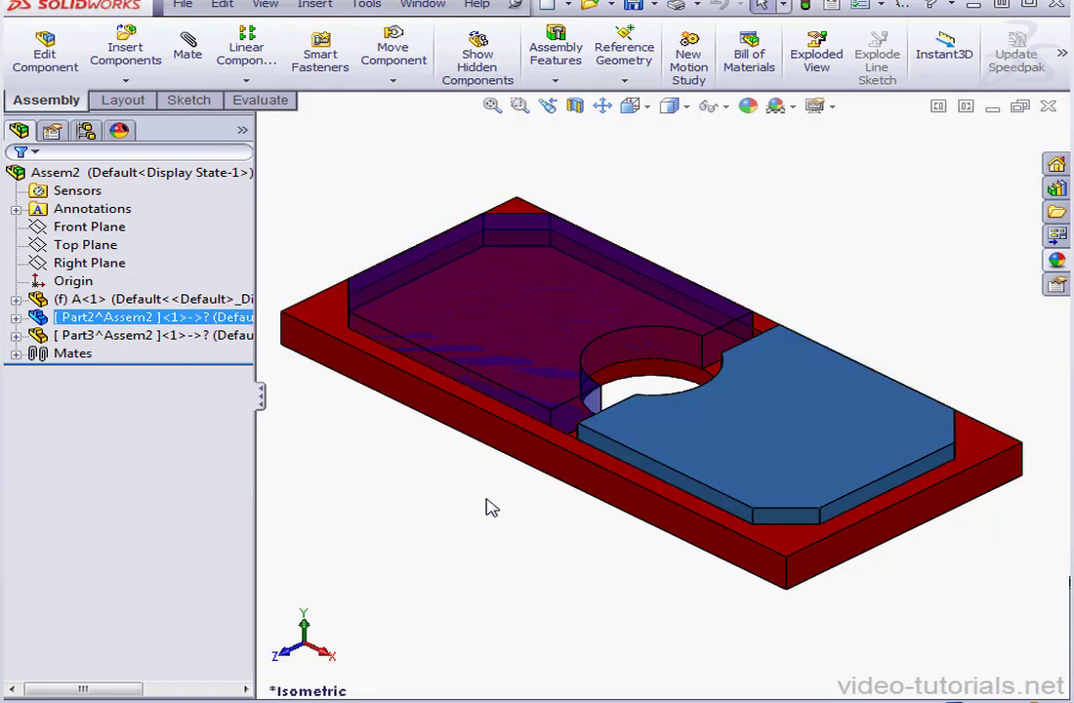
Step: Close Assem2 and reopen Assem1.SLDASM
left_click(1047, 107)
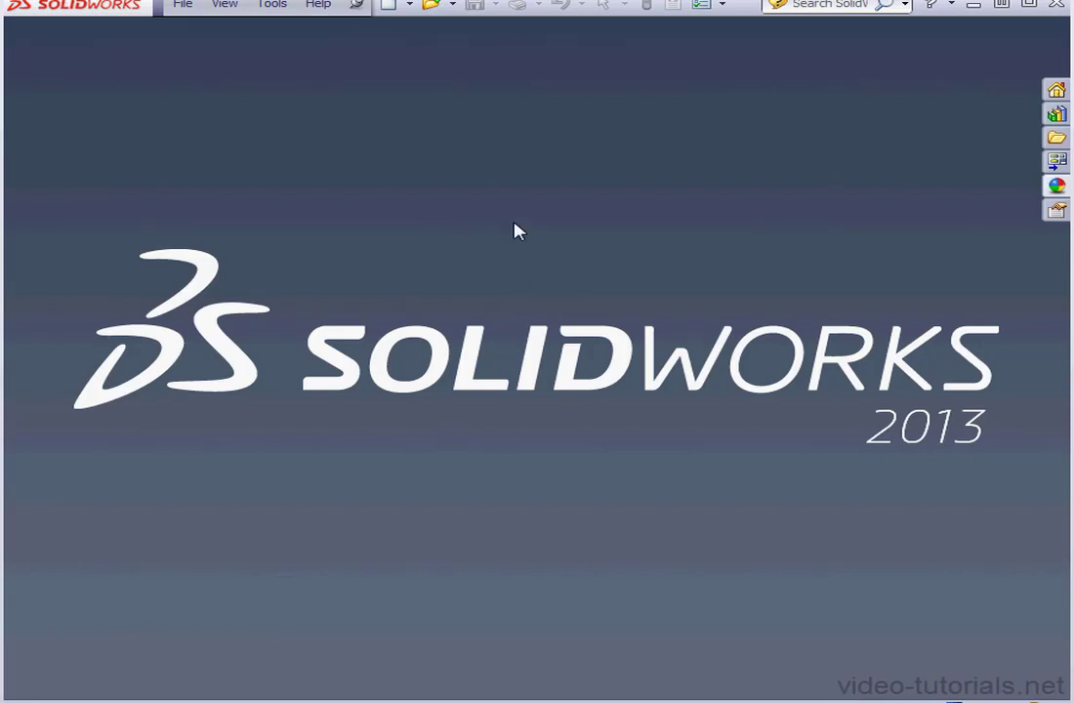
left_click(430, 5)
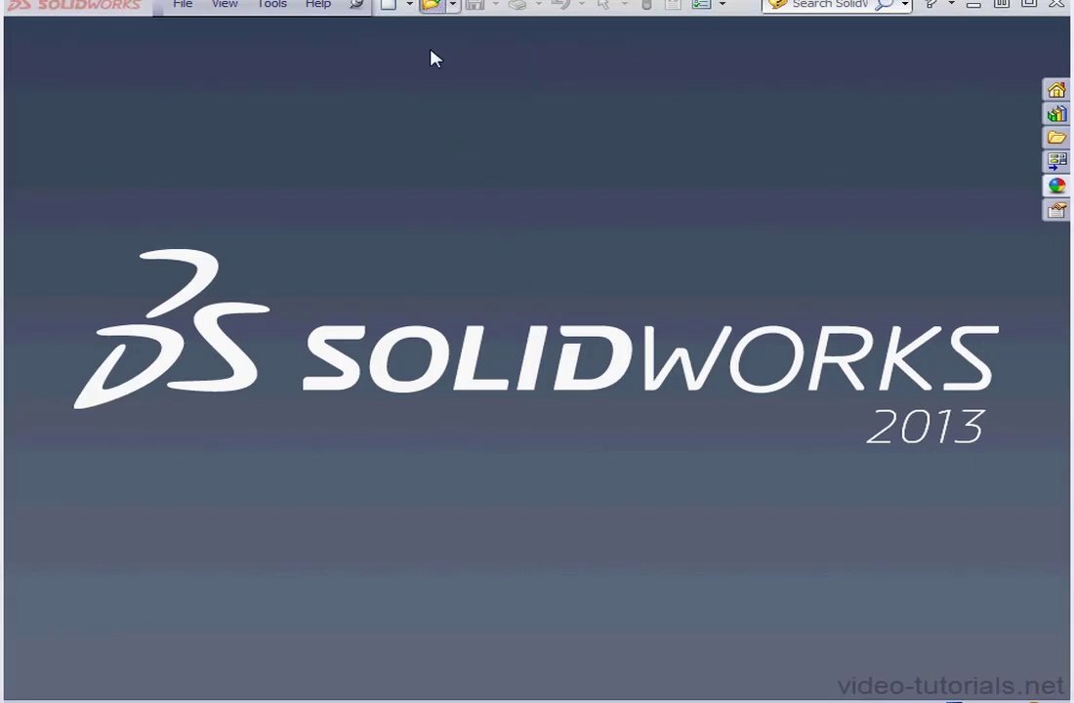
left_click(441, 225)
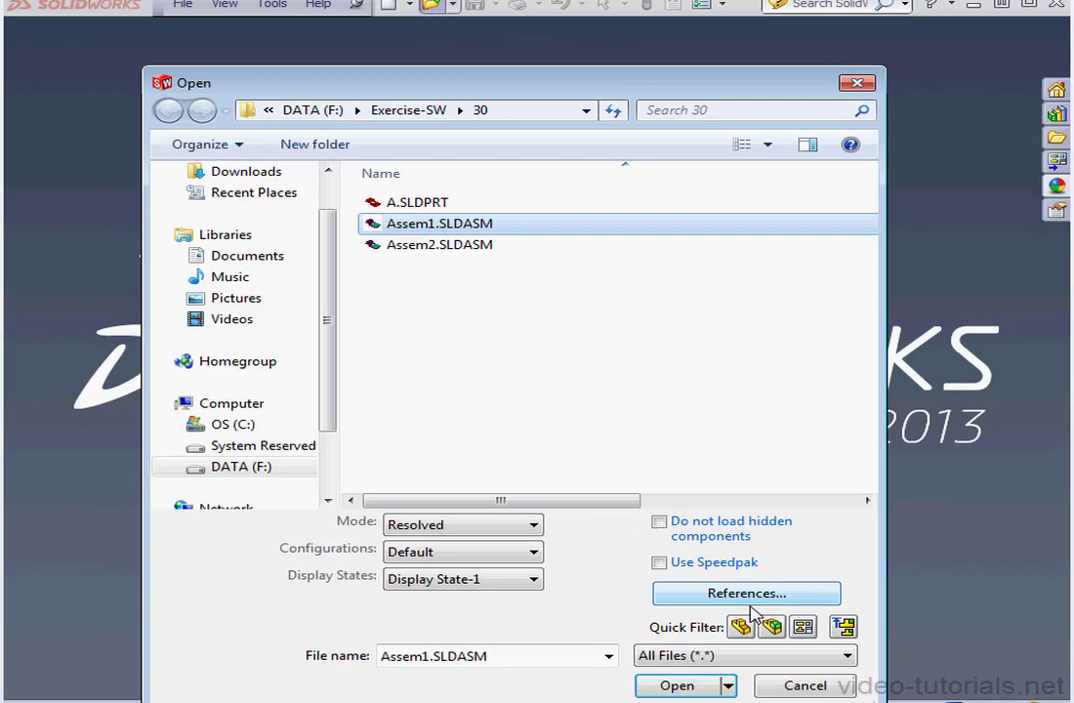
left_click(706, 686)
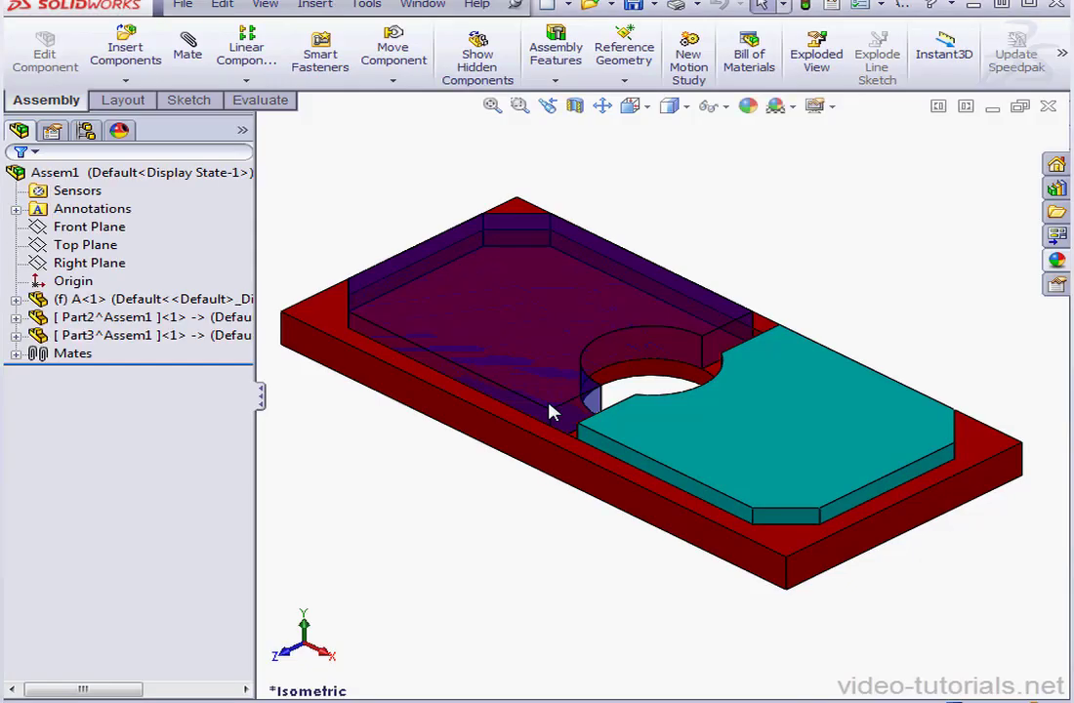
Step: Start Save As and change the file name to Assem3
left_click(656, 7)
left_click(680, 45)
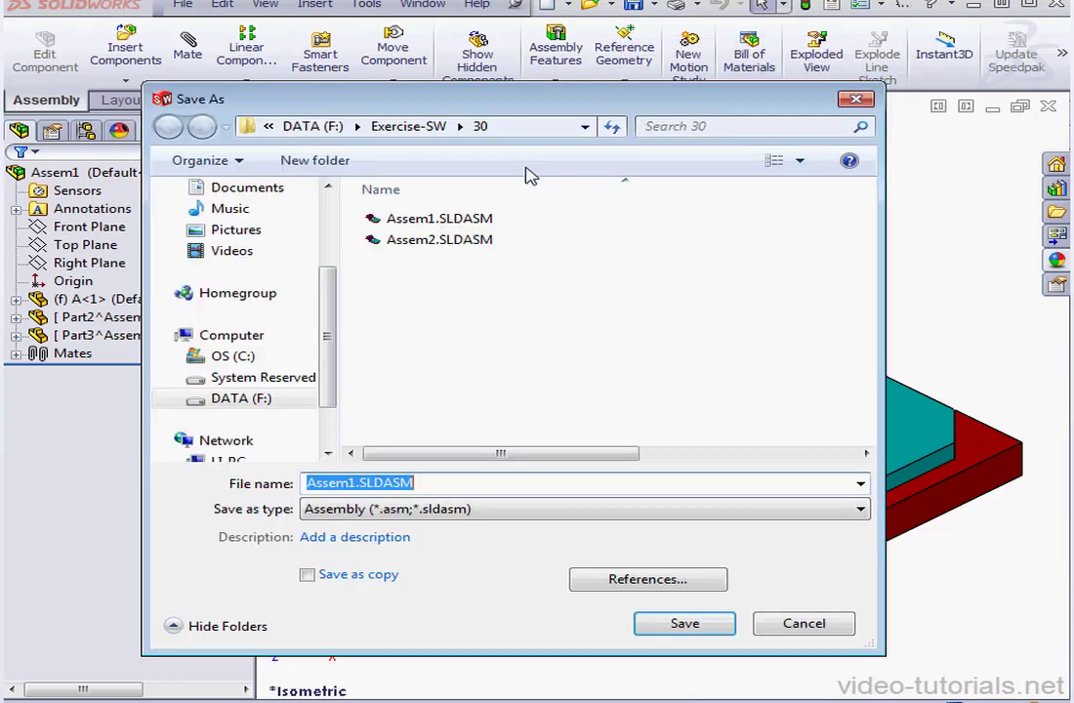
left_click_drag(426, 480, 364, 482)
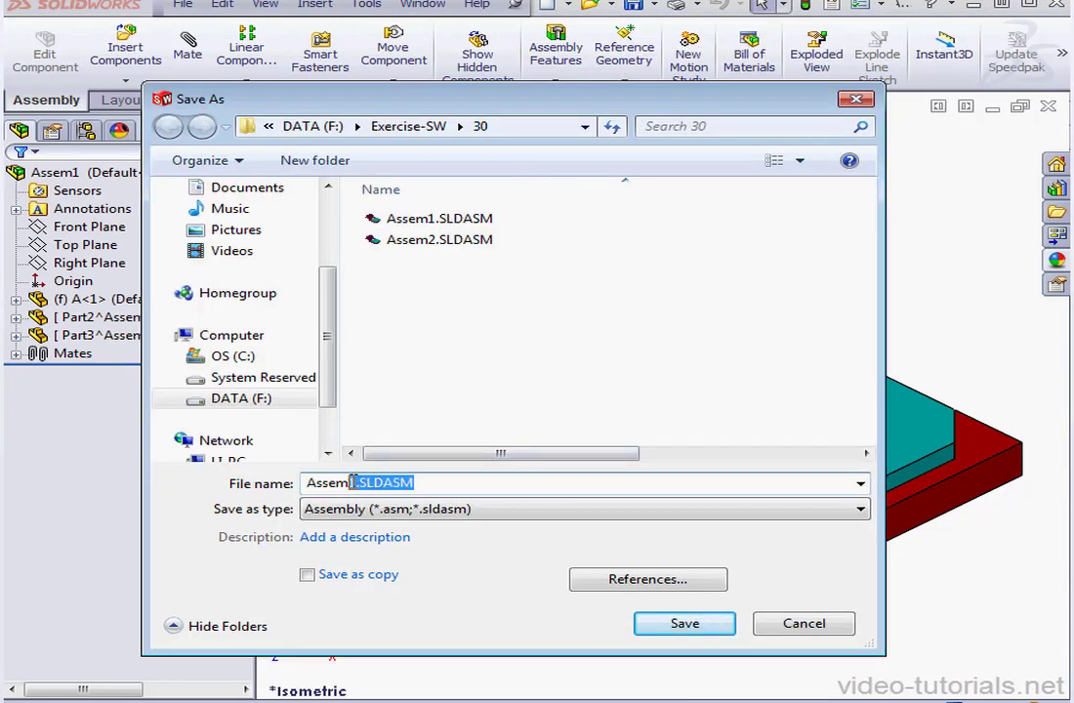
type("3")
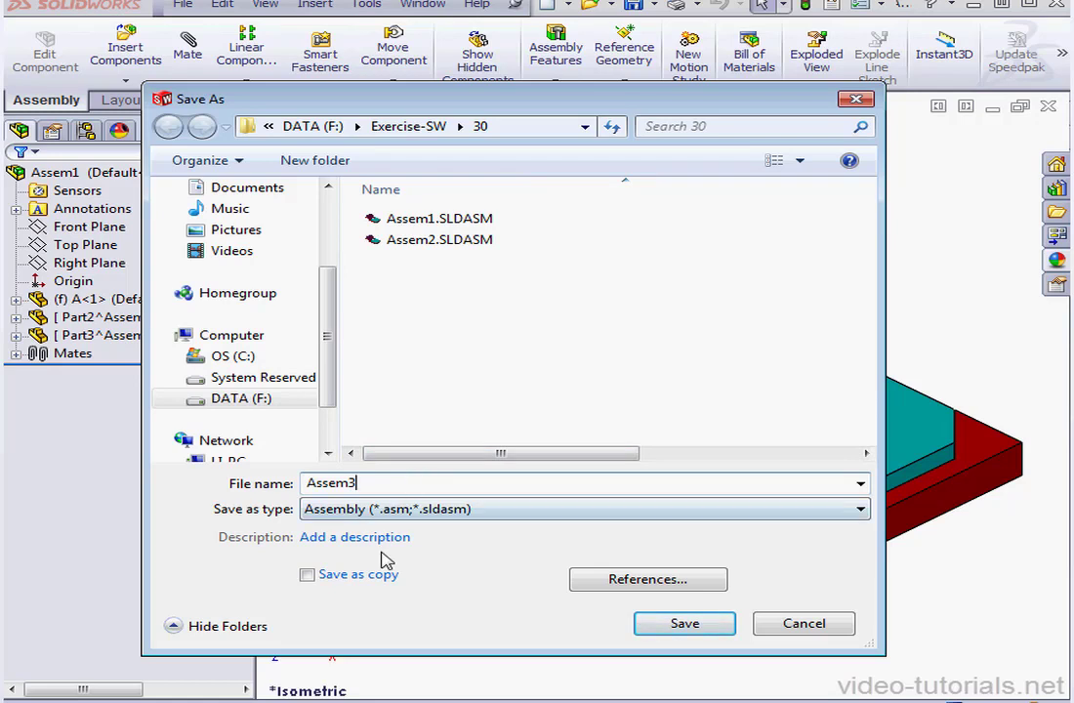
Step: Save all as copy with references, creating Assem3.SLDASM alongside part A.SLDPRT
left_click(625, 581)
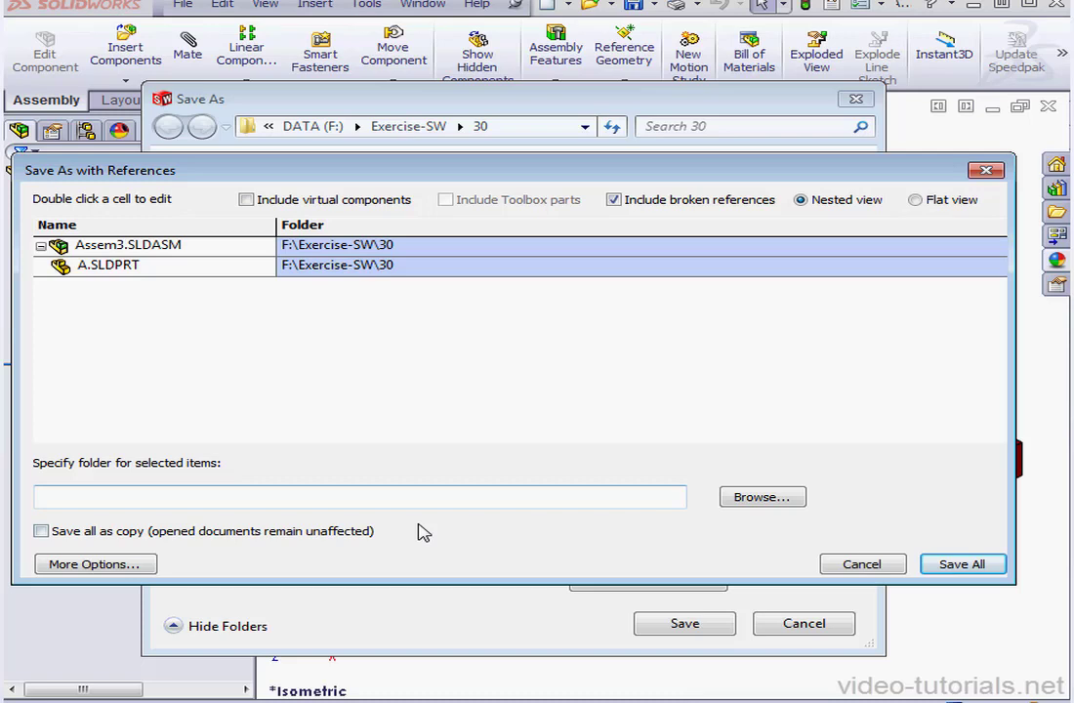
left_click(41, 532)
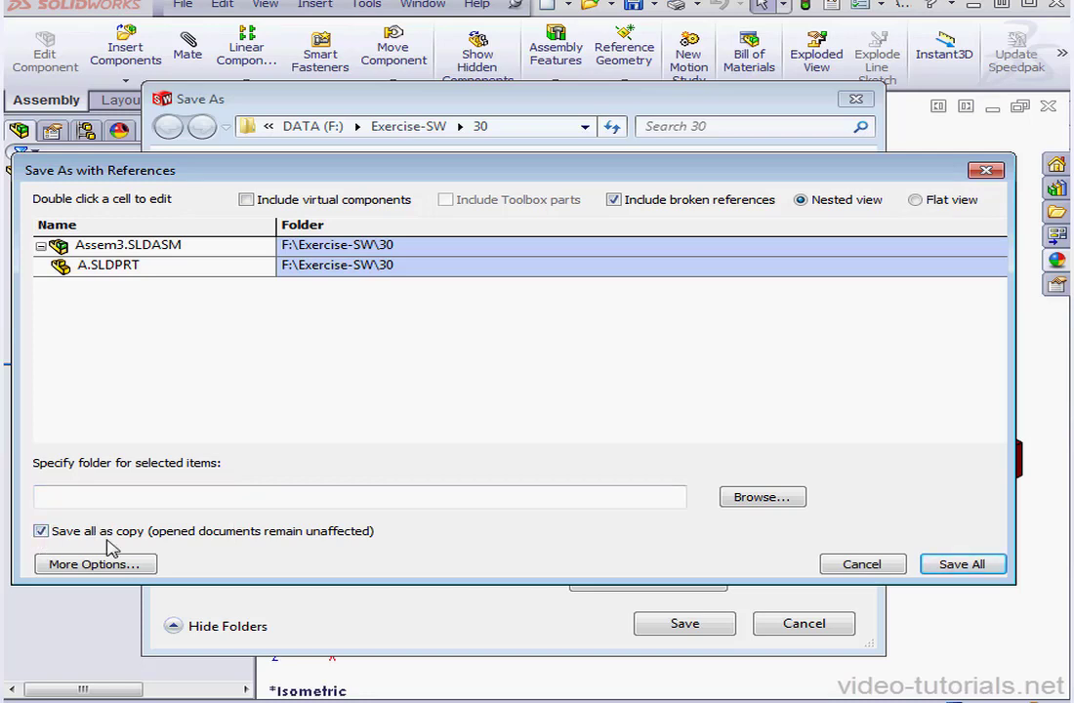
left_click(130, 566)
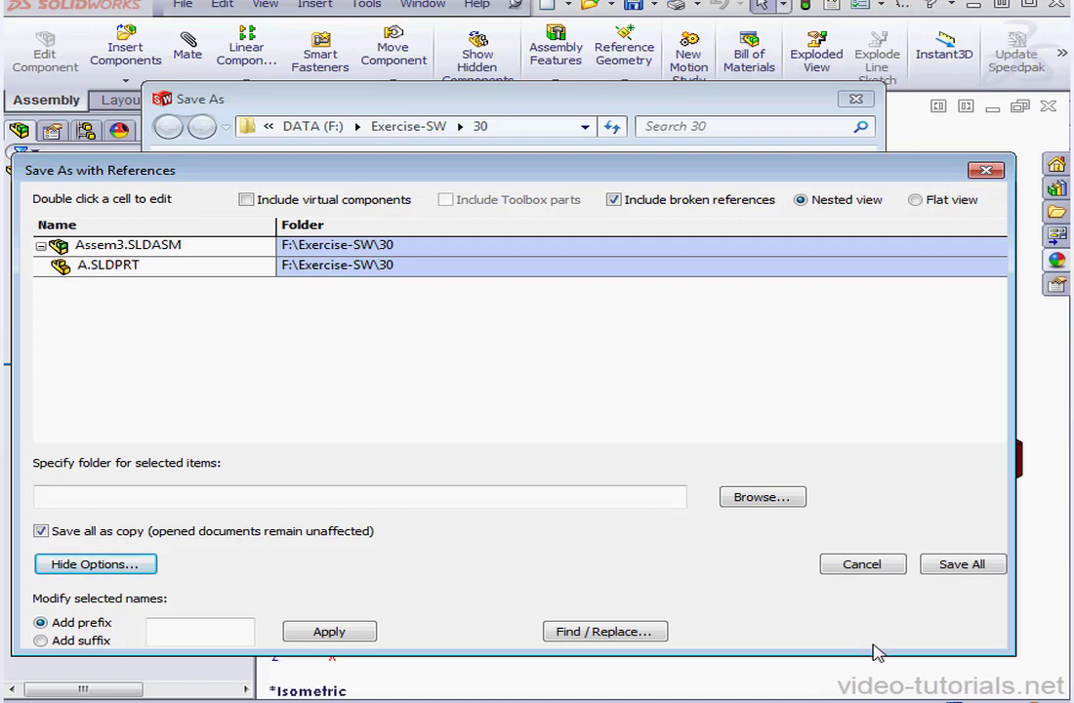
left_click(959, 566)
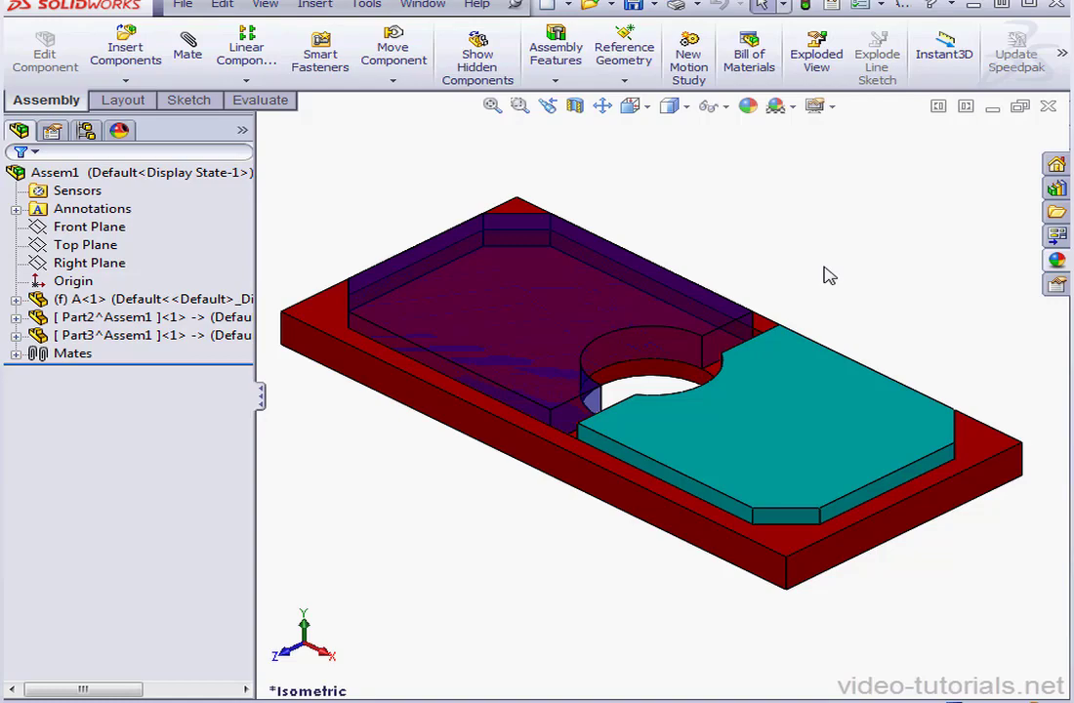
Step: Close Assem1 and open Assem3.SLDASM
left_click(1048, 105)
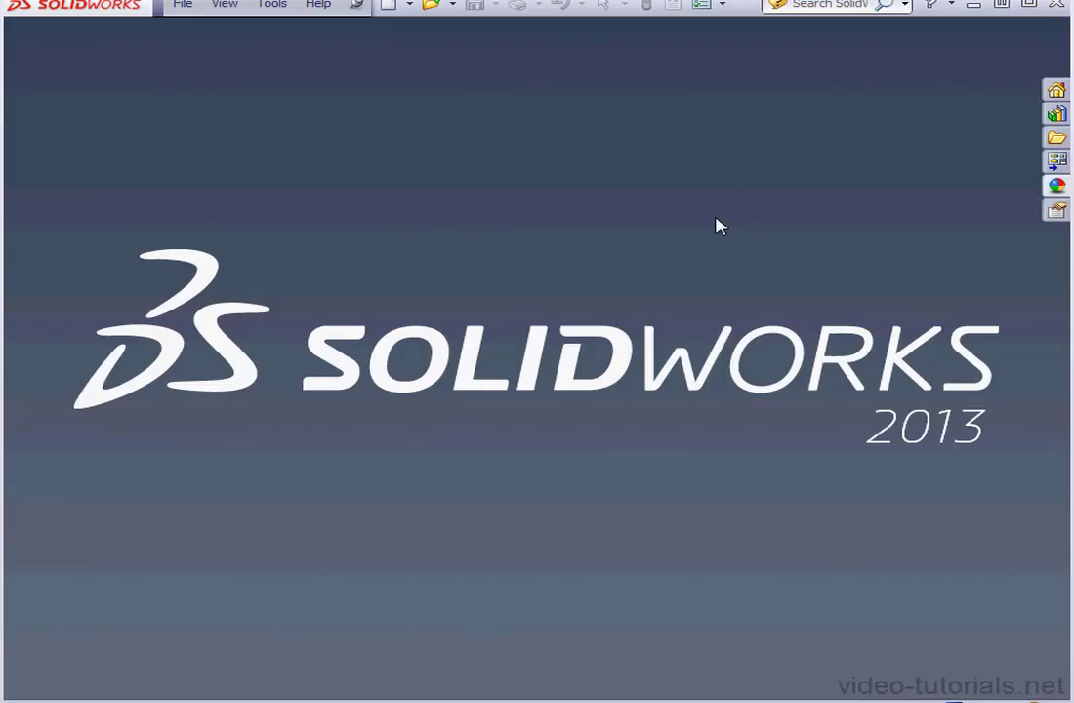
left_click(431, 8)
left_click(481, 268)
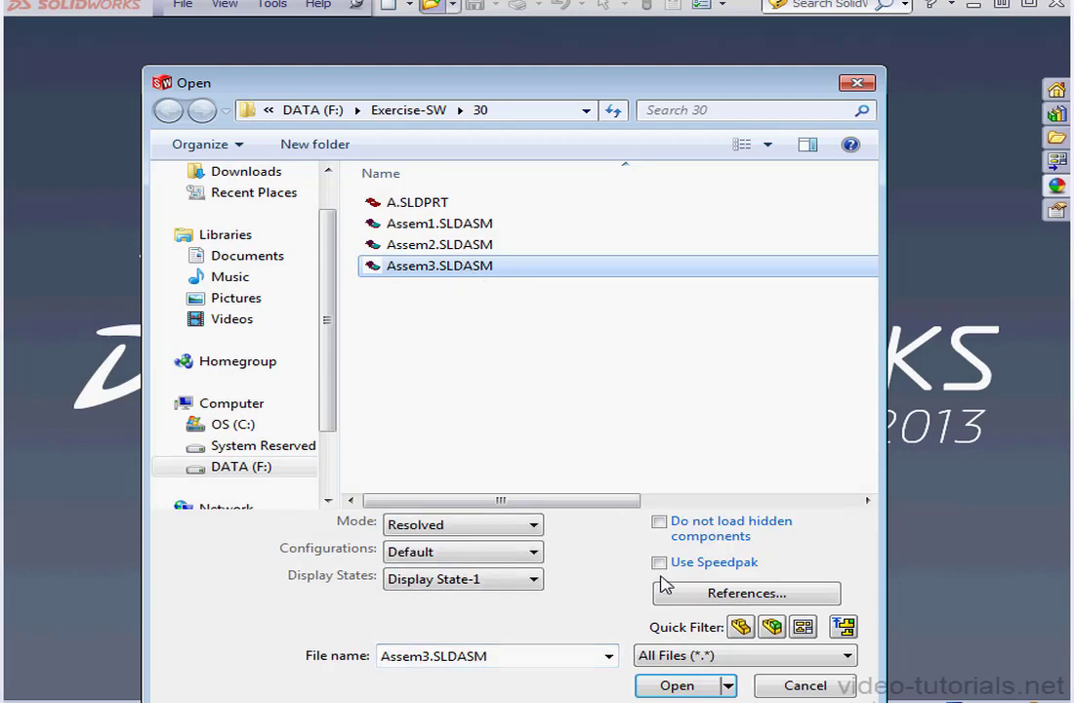
left_click(693, 684)
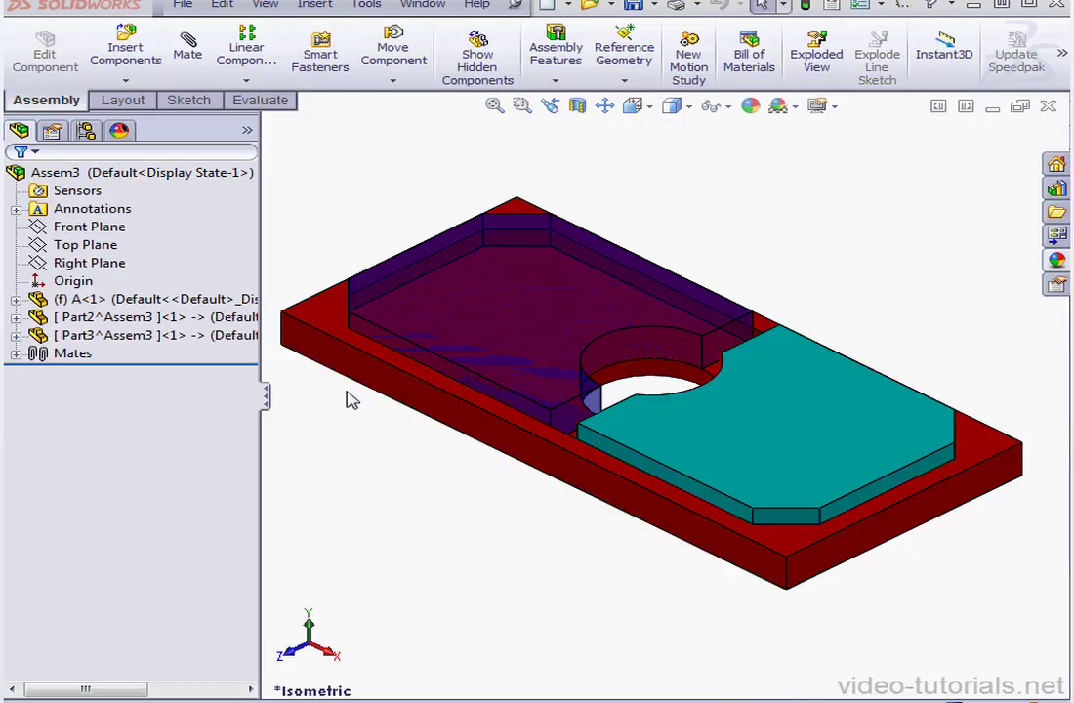
Step: List Part2^Assem3's external references, confirming links to A<1> are In context, then close
left_click(195, 336)
left_click(186, 320)
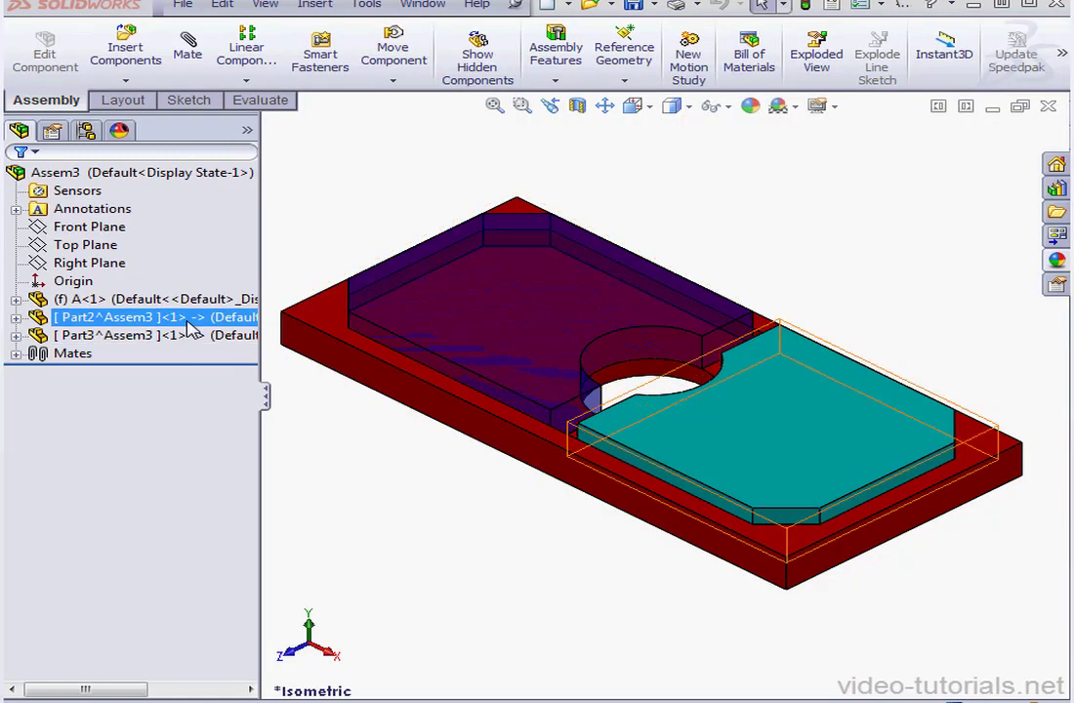
right_click(186, 320)
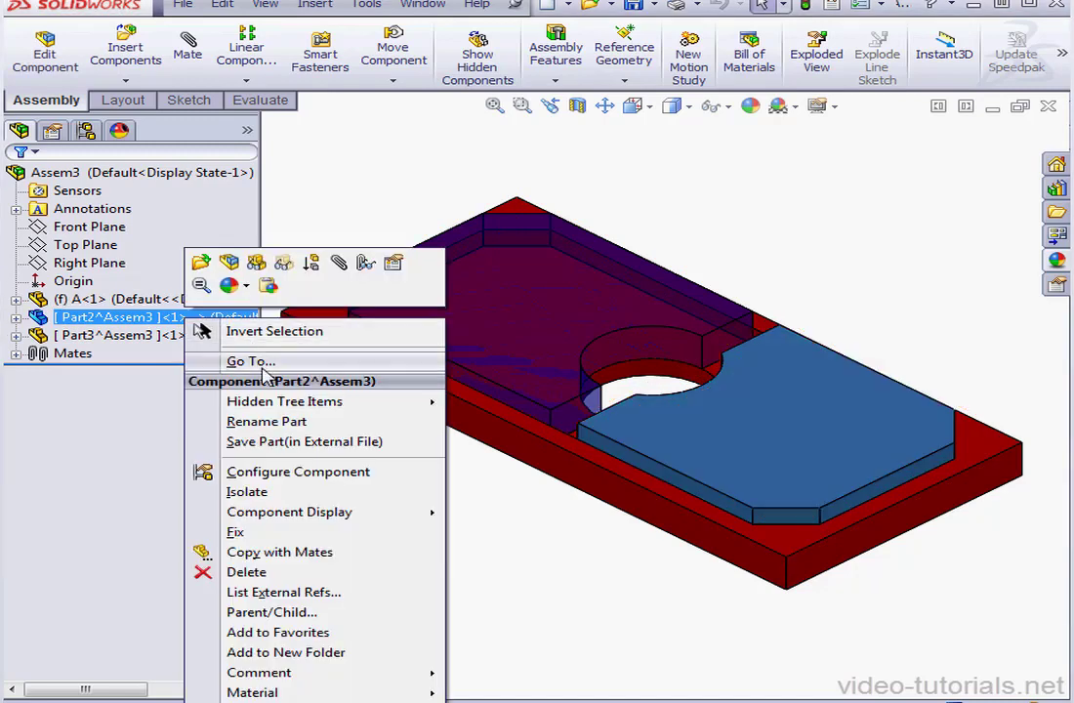
left_click(320, 593)
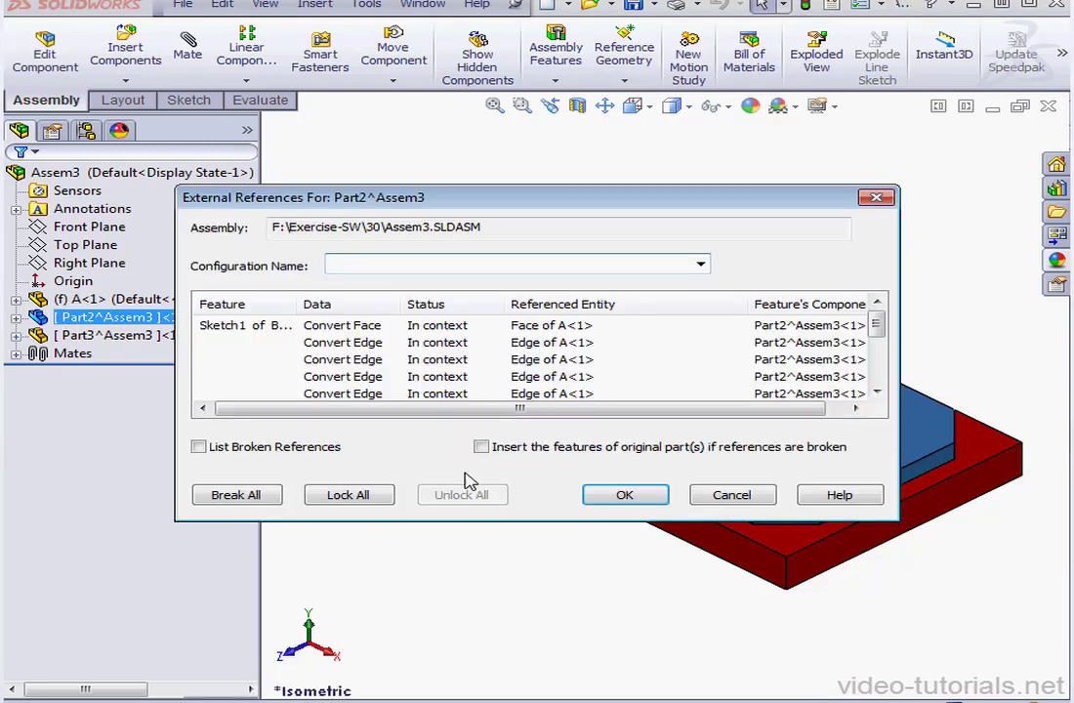
left_click(750, 498)
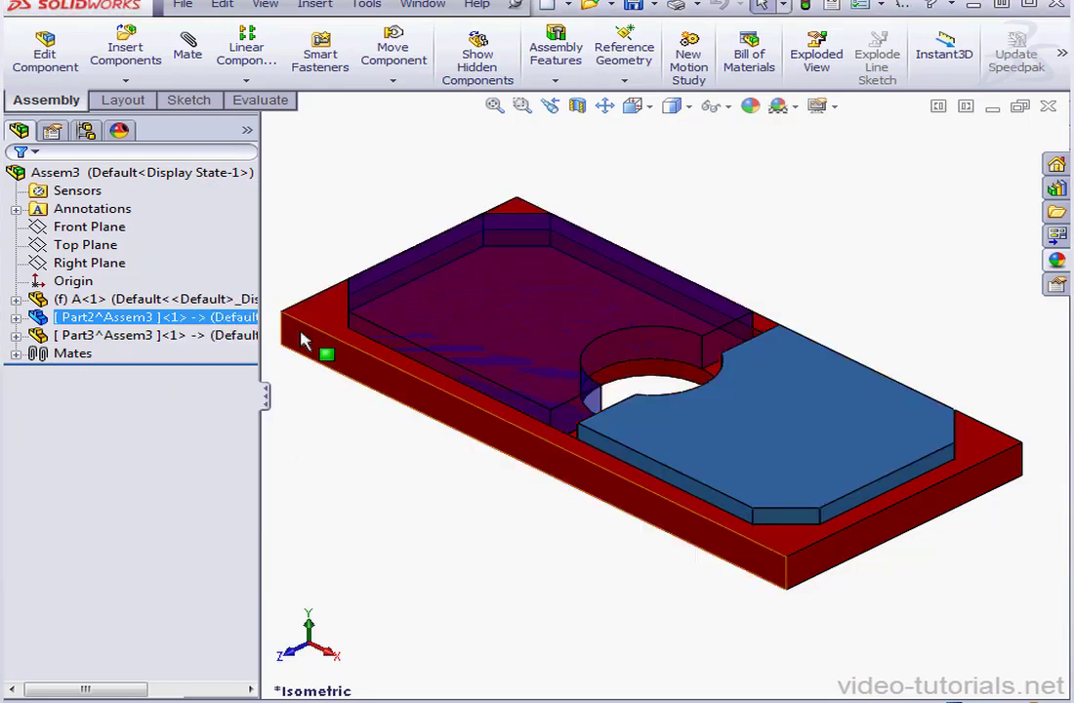
left_click(183, 6)
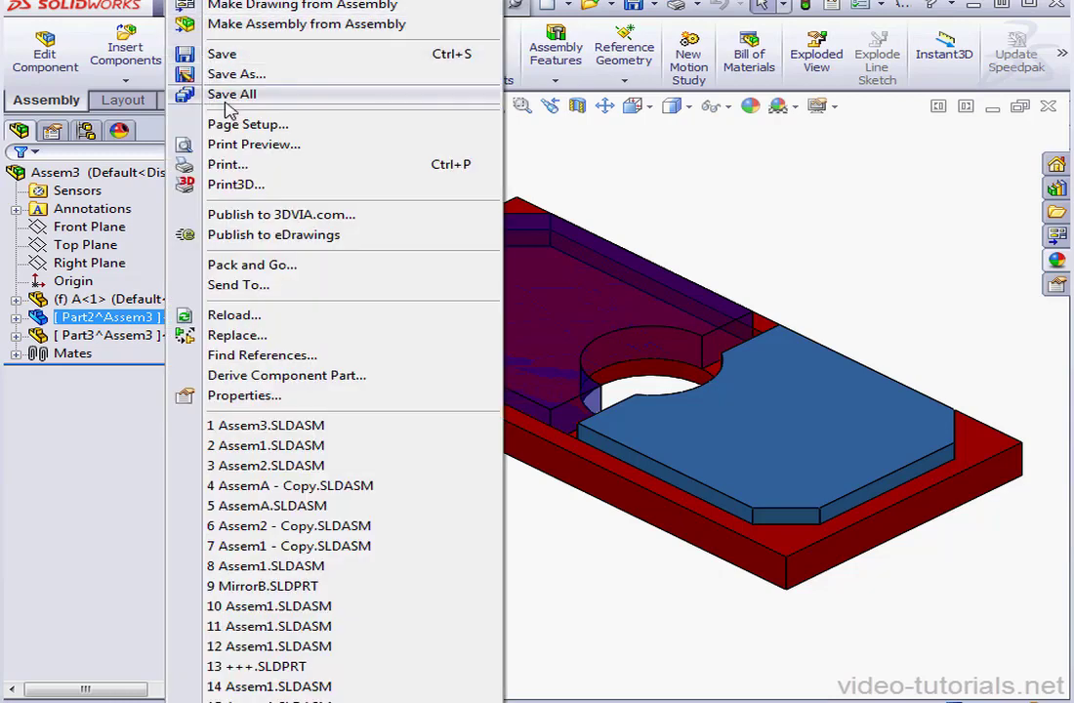
left_click(283, 355)
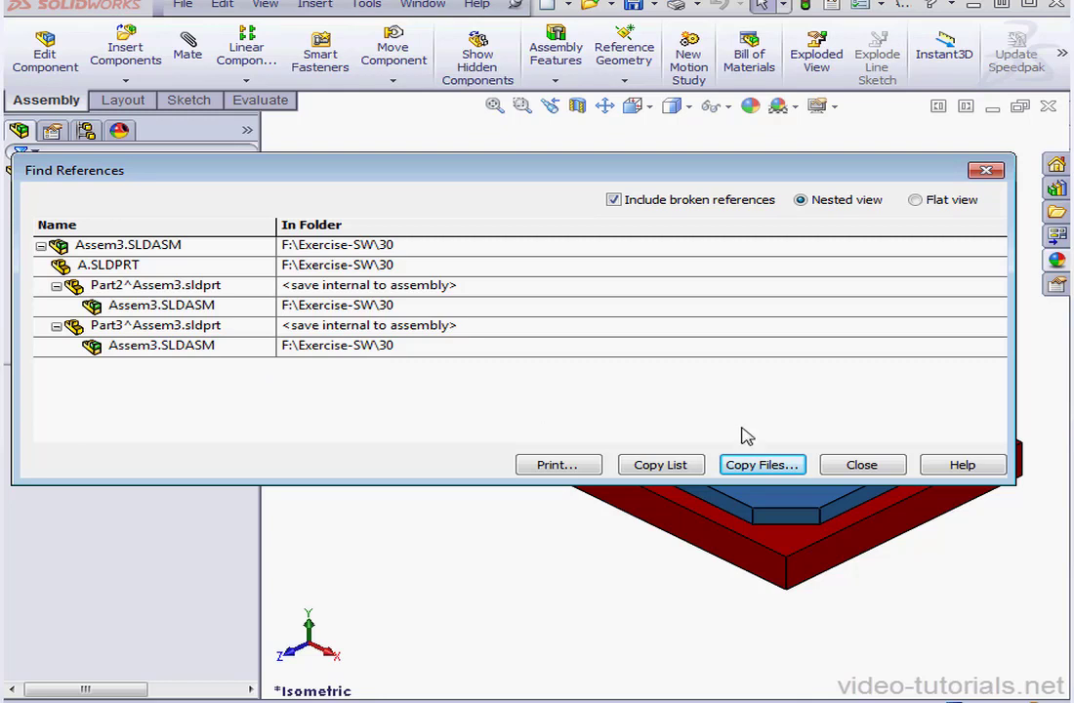
left_click(861, 465)
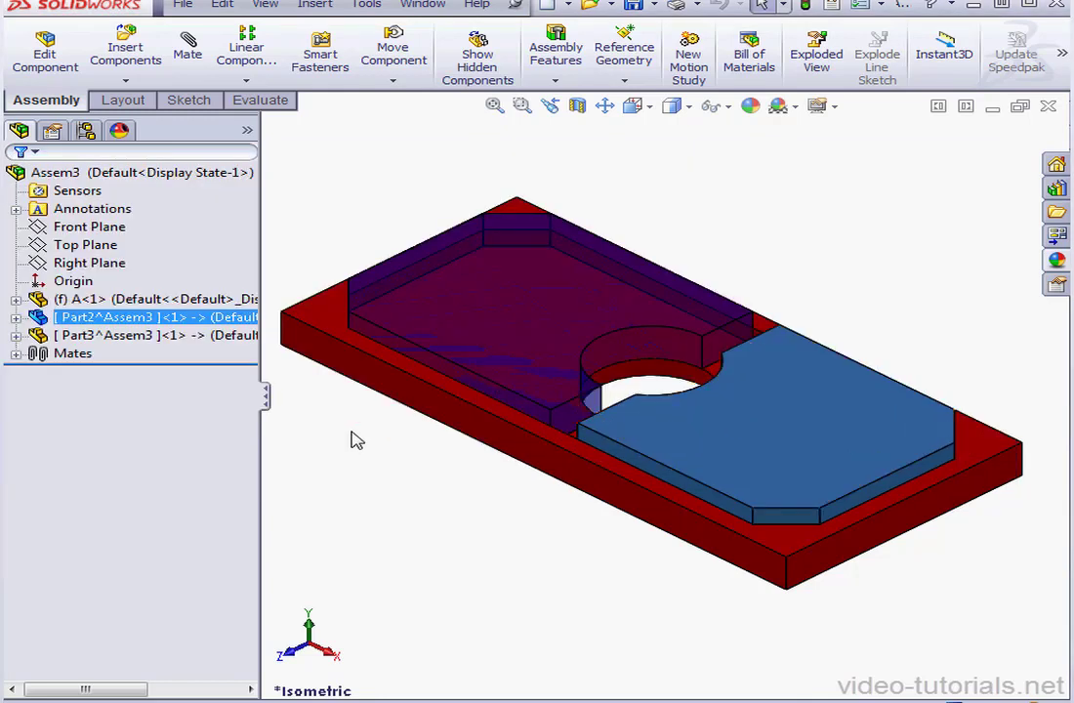